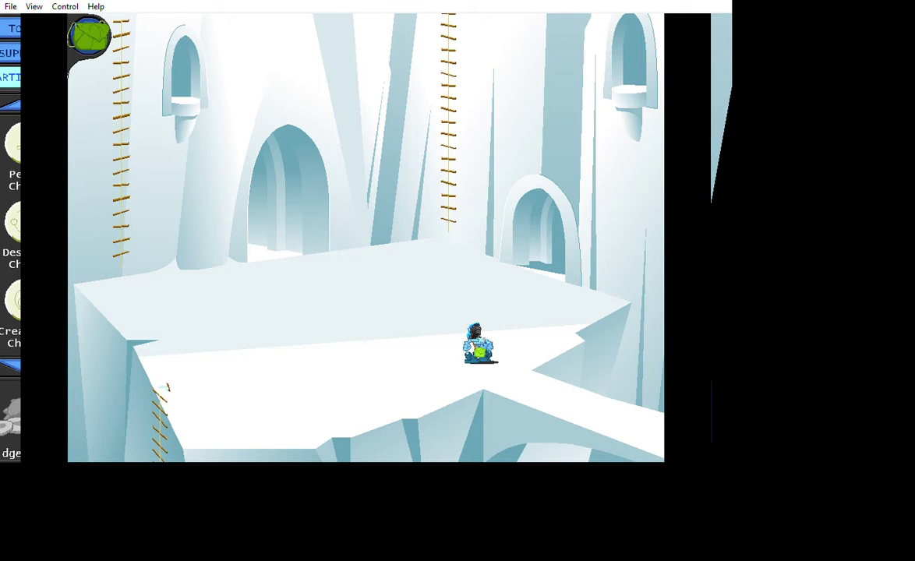
- Walk Hahli left across the ice platforms, then right up the slope to the cliff ladder
key(Left)
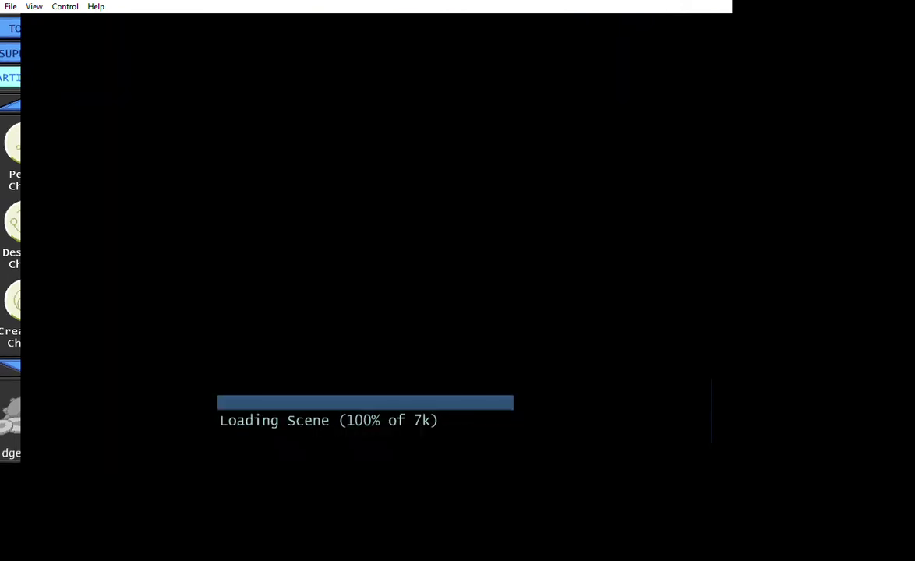
key(Left)
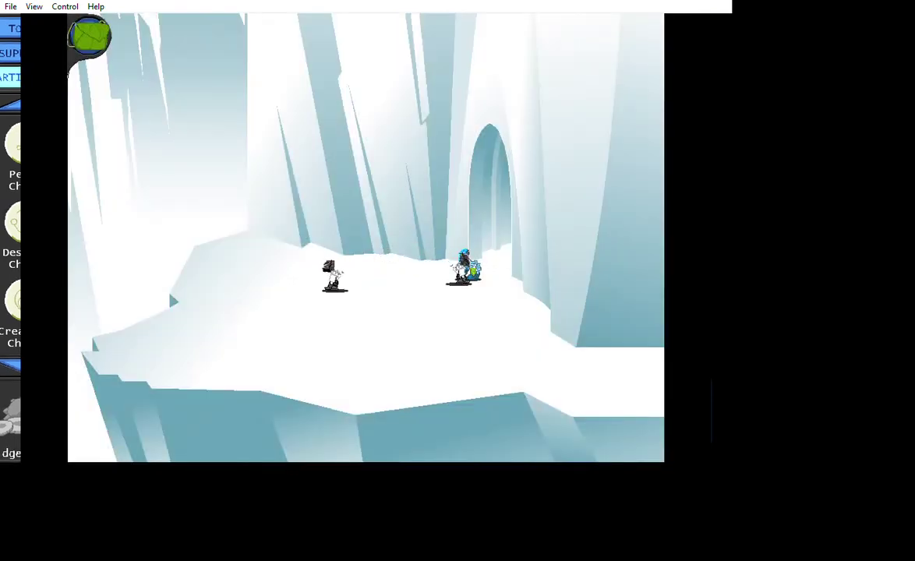
key(Left)
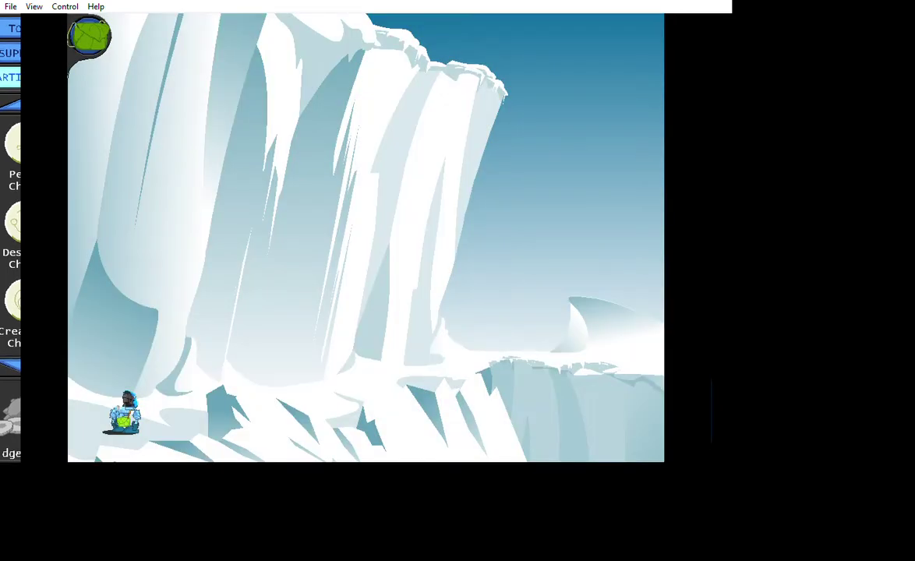
key(Right)
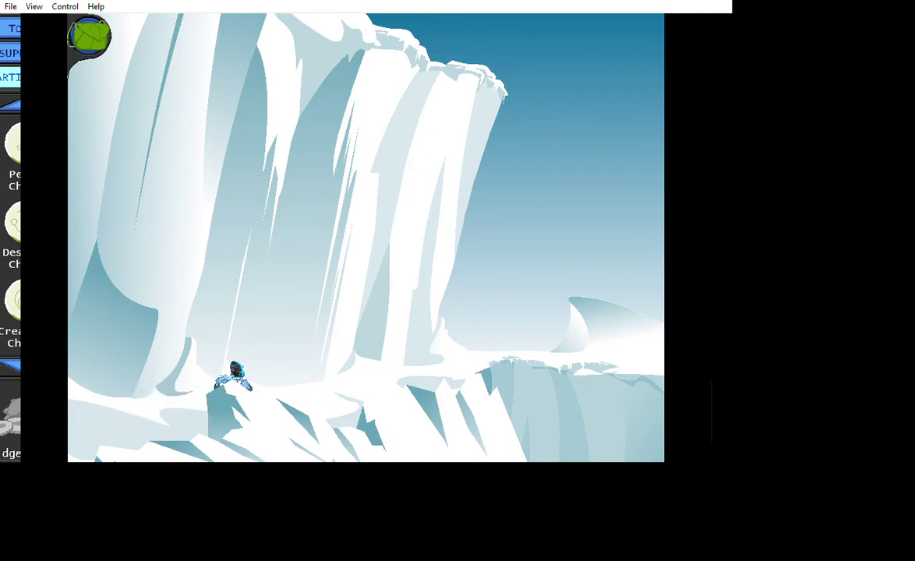
key(Right)
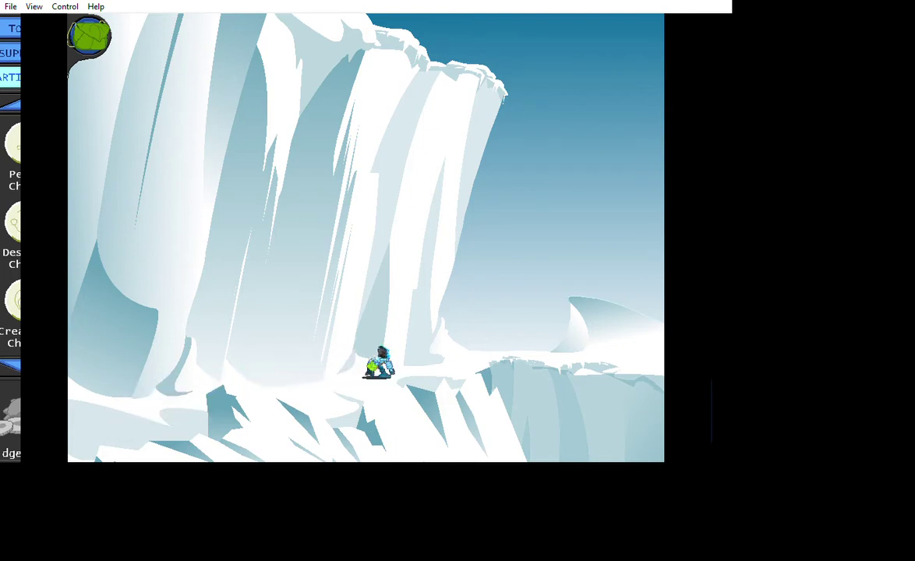
key(Right)
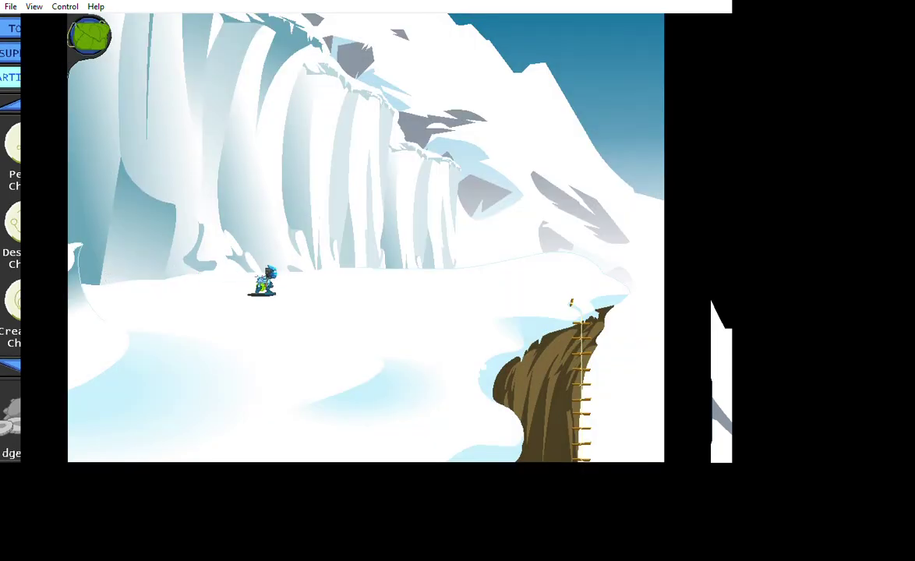
key(Right)
key(Right)
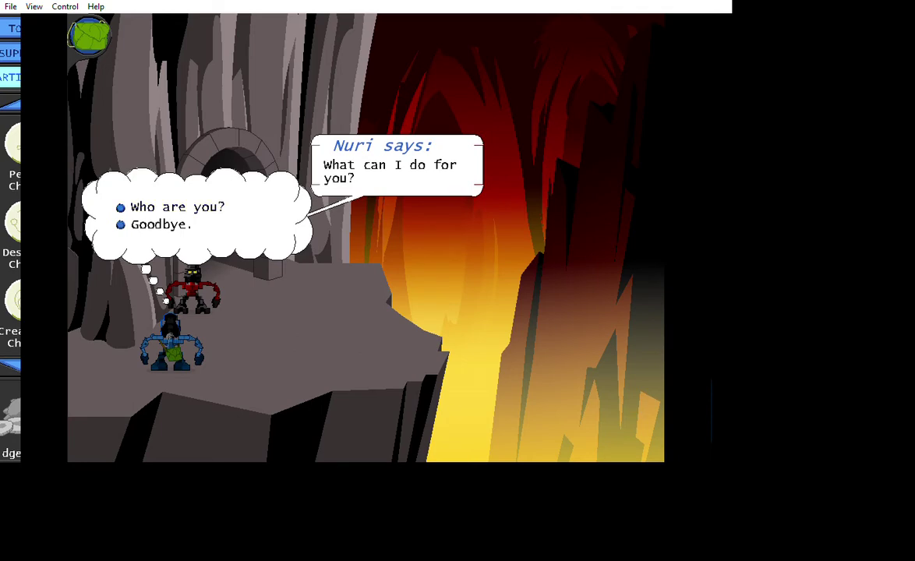
- Ask Guard Nuri 'Who are you?'
click(177, 206)
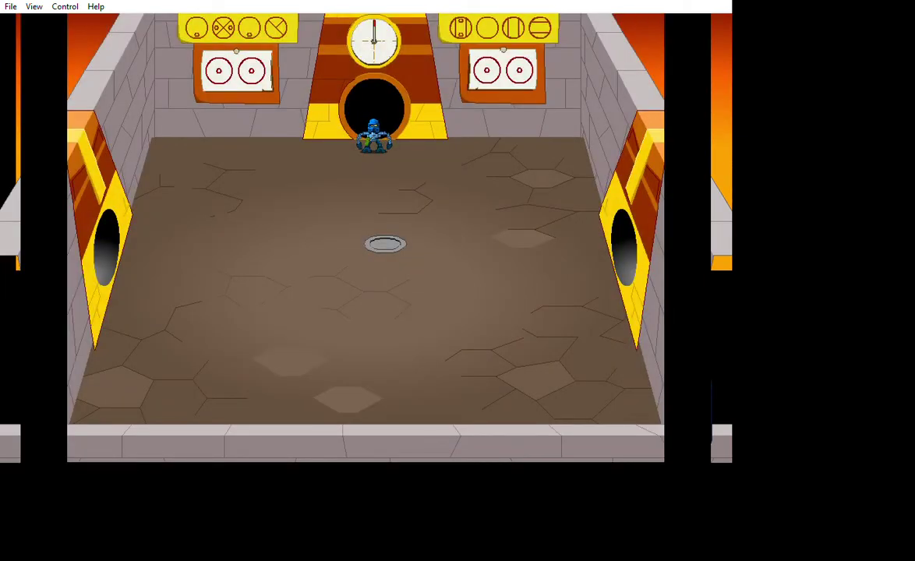
- Walk Hahli out of the tunnel, over the lava bridge and across the courtyard into the hall
key(Down)
key(Up)
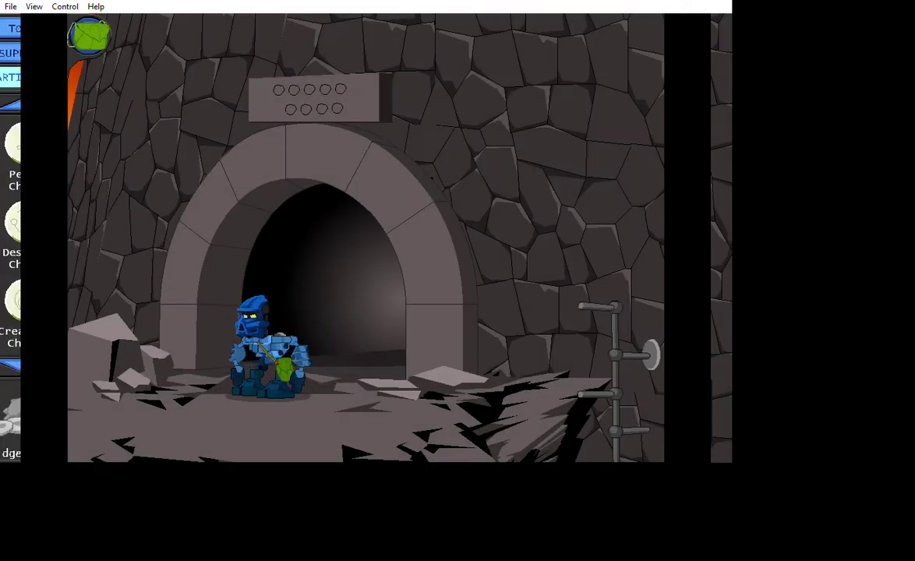
key(Left)
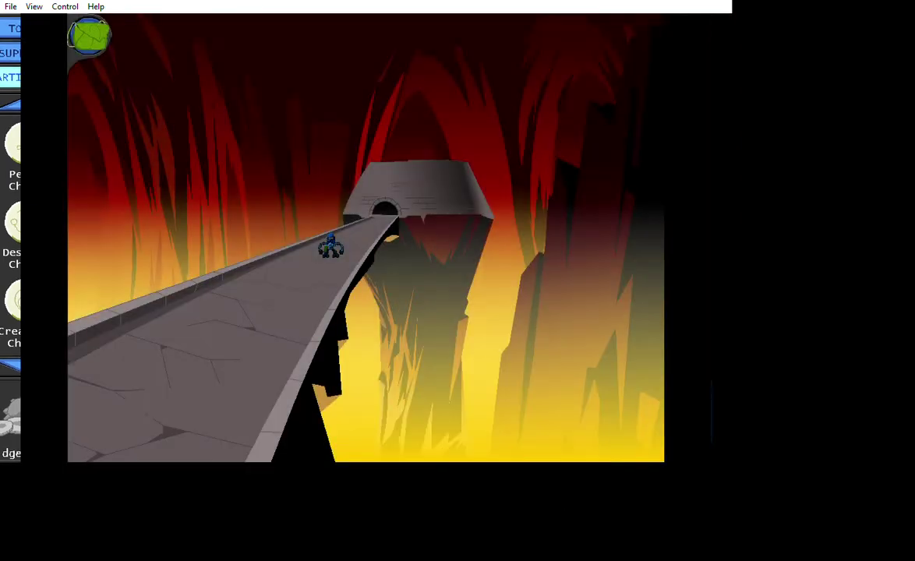
key(Down)
key(Down)
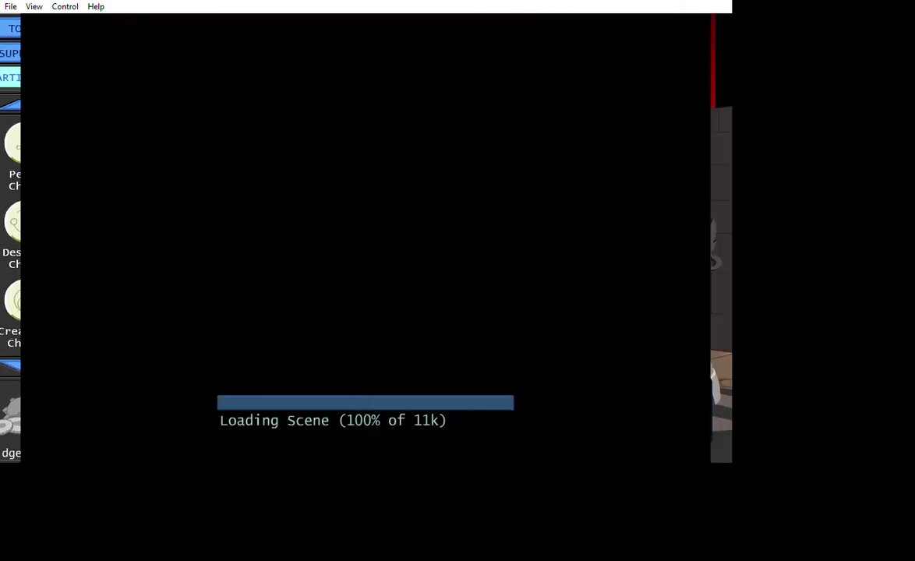
key(Left)
key(Up)
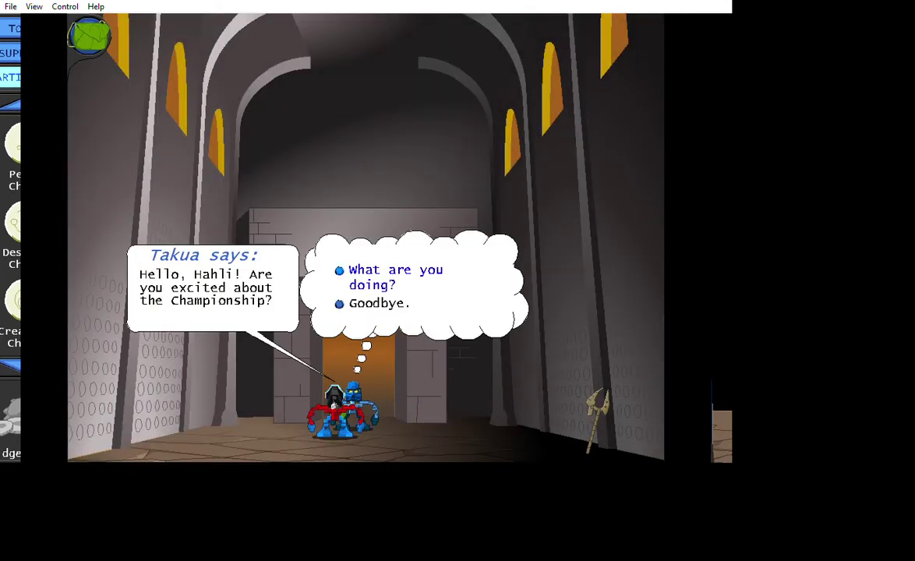
- Ask Takua 'What are you doing?', read his full reply, and say 'Goodbye.'
click(395, 270)
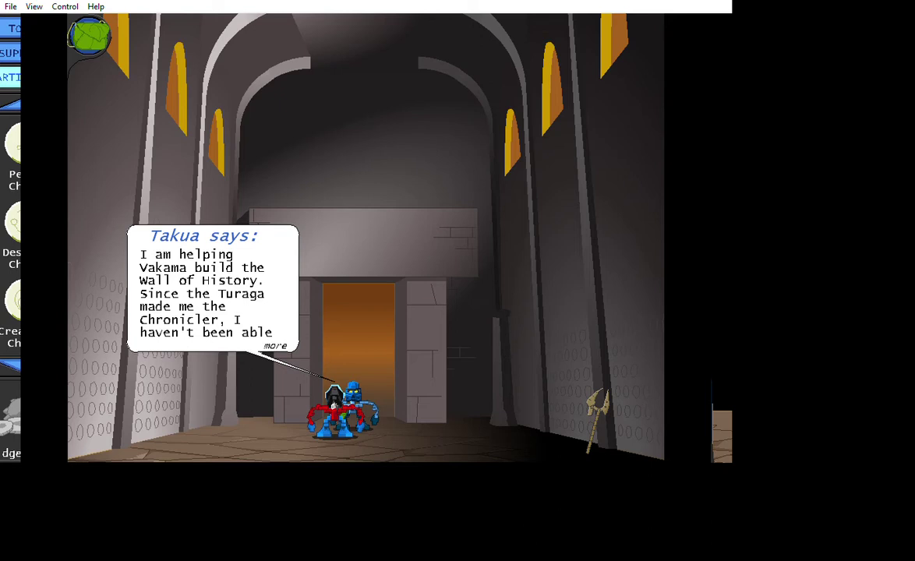
click(275, 346)
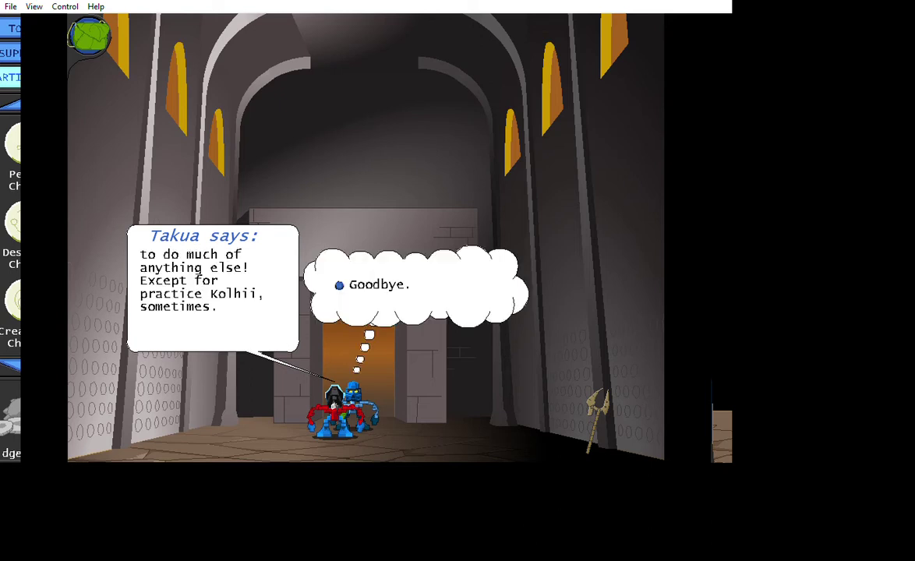
click(374, 284)
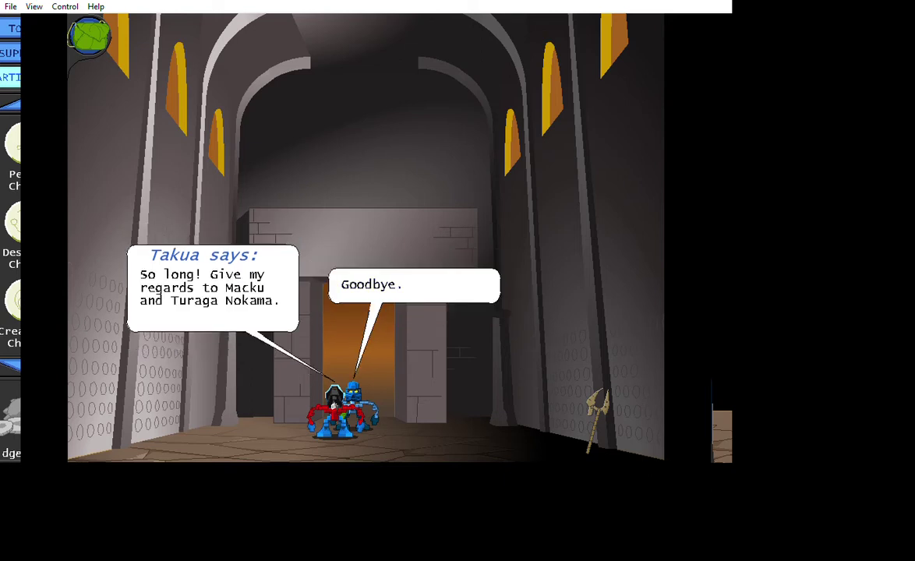
click(234, 289)
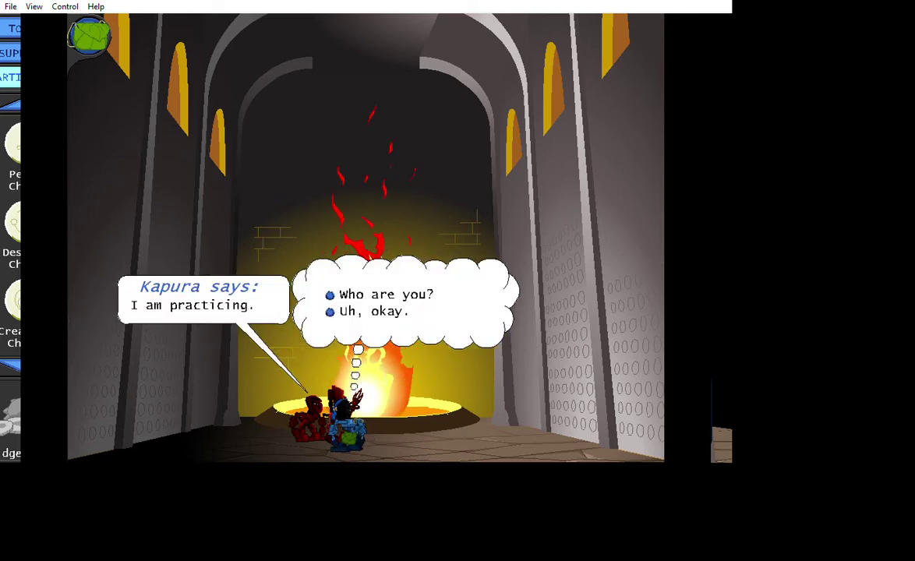
- Ask Kapura 'Who are you?' and 'Faster?', then answer 'Uh, okay.'
click(386, 294)
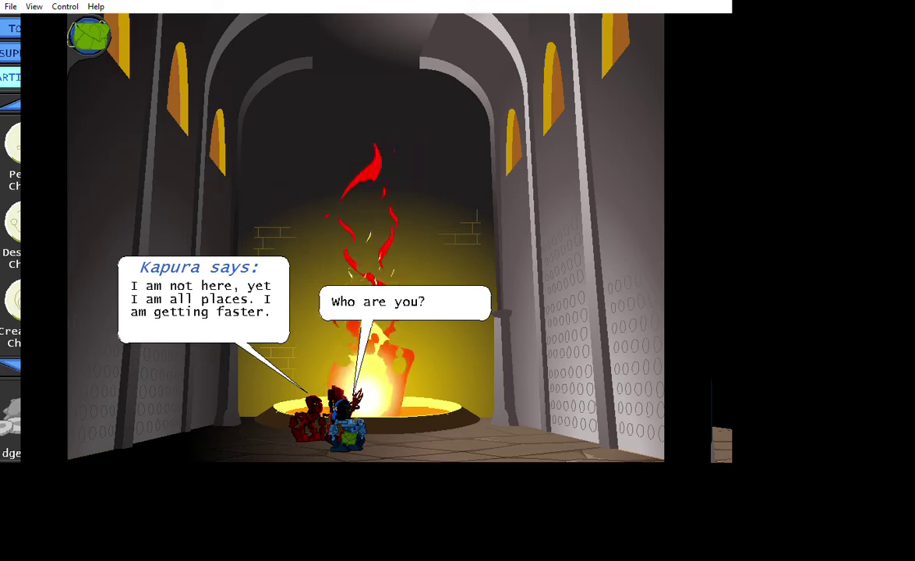
click(405, 304)
click(389, 293)
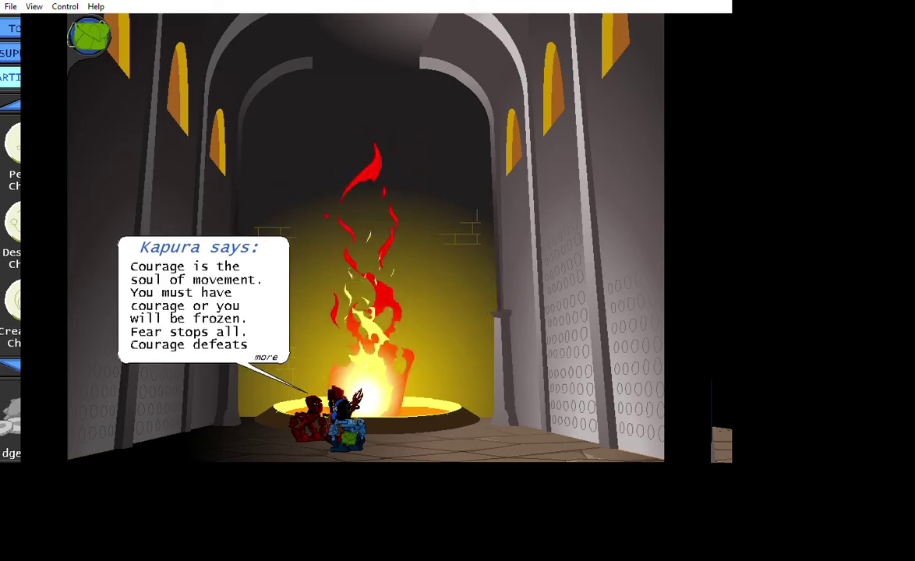
click(265, 357)
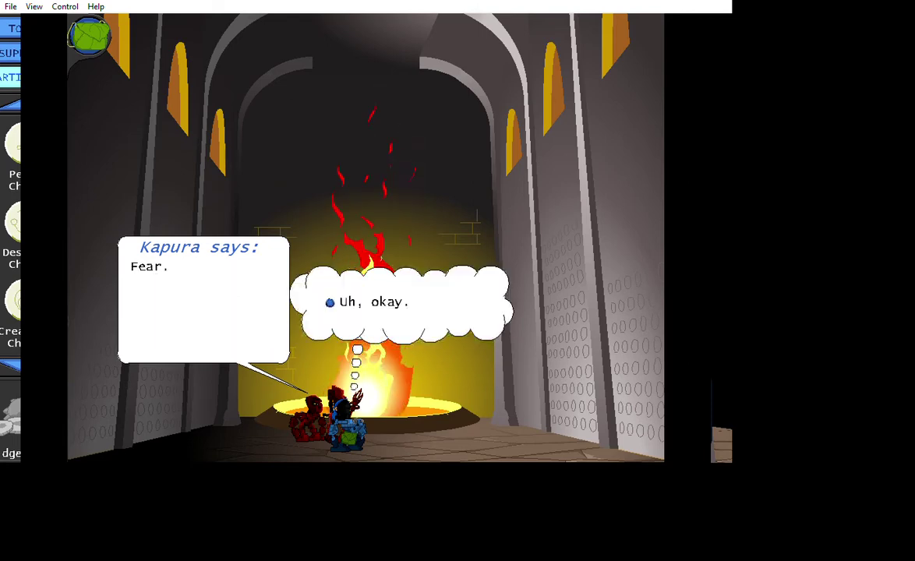
click(366, 302)
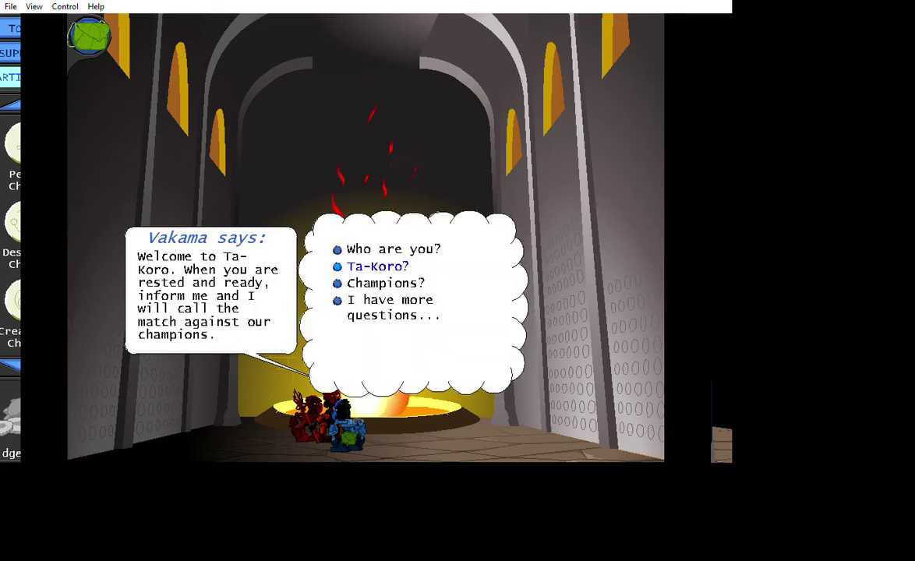
- Ask Vakama about himself, Ta-Koro, Virtue and Skill, then say goodbye
click(394, 249)
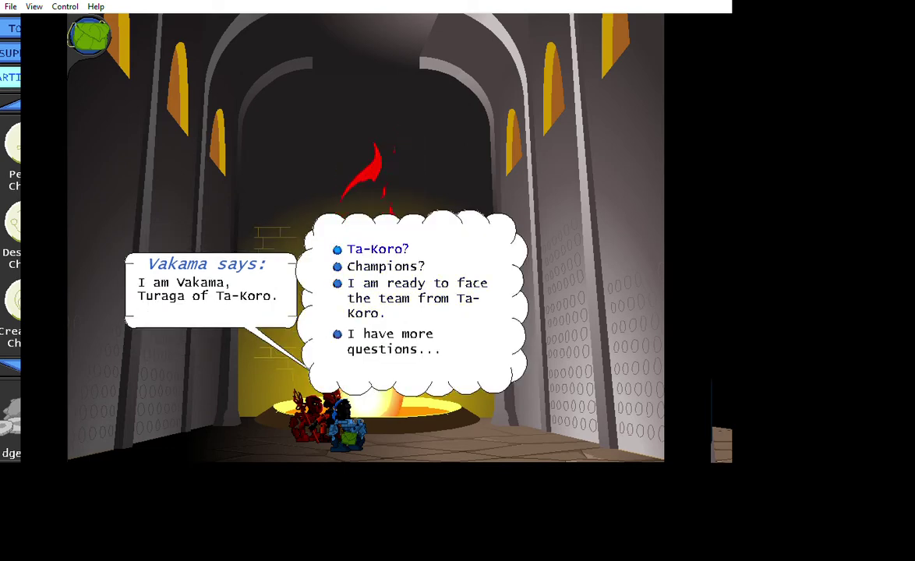
click(378, 248)
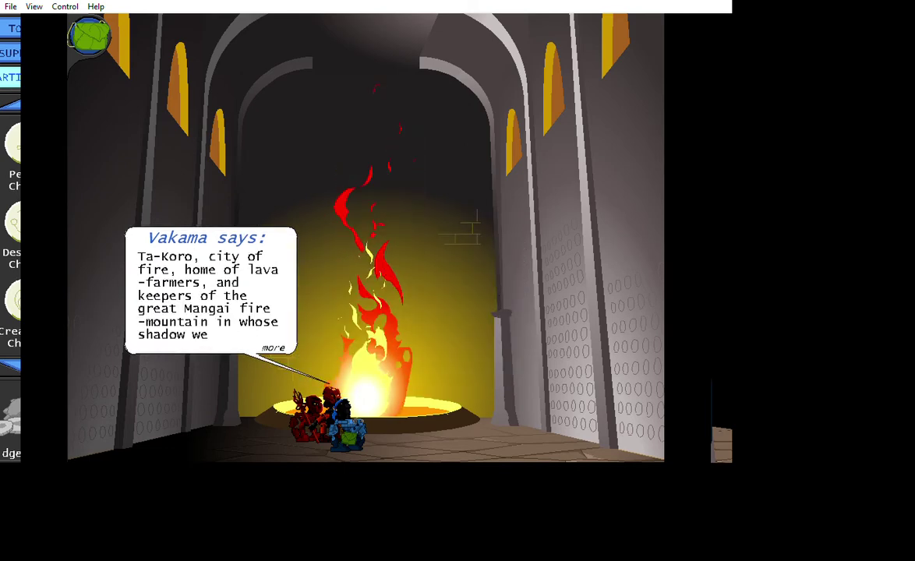
click(273, 348)
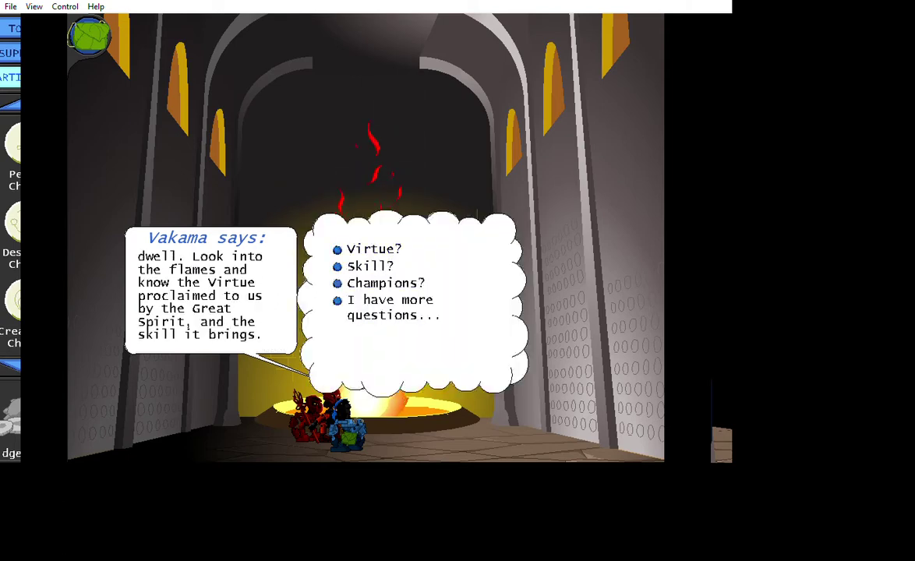
click(374, 249)
click(273, 347)
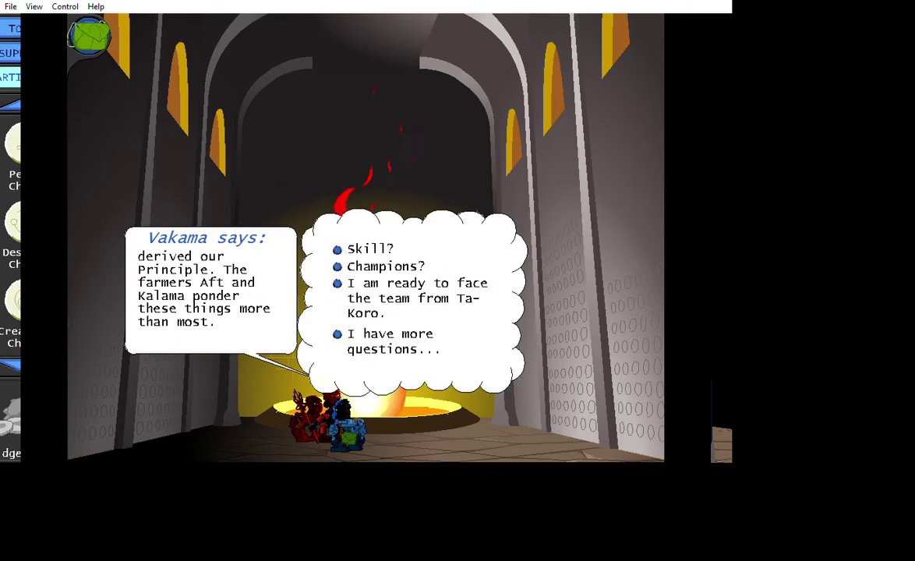
click(370, 248)
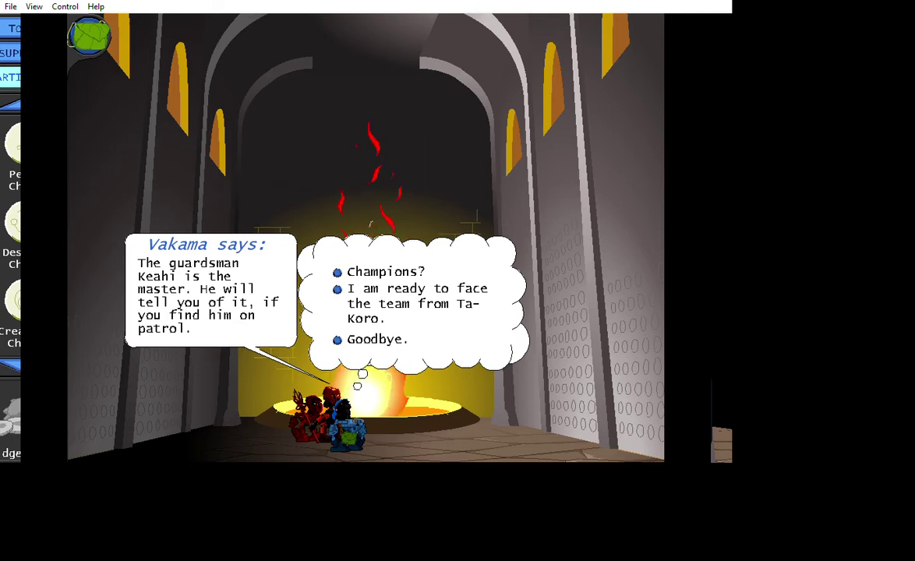
click(376, 339)
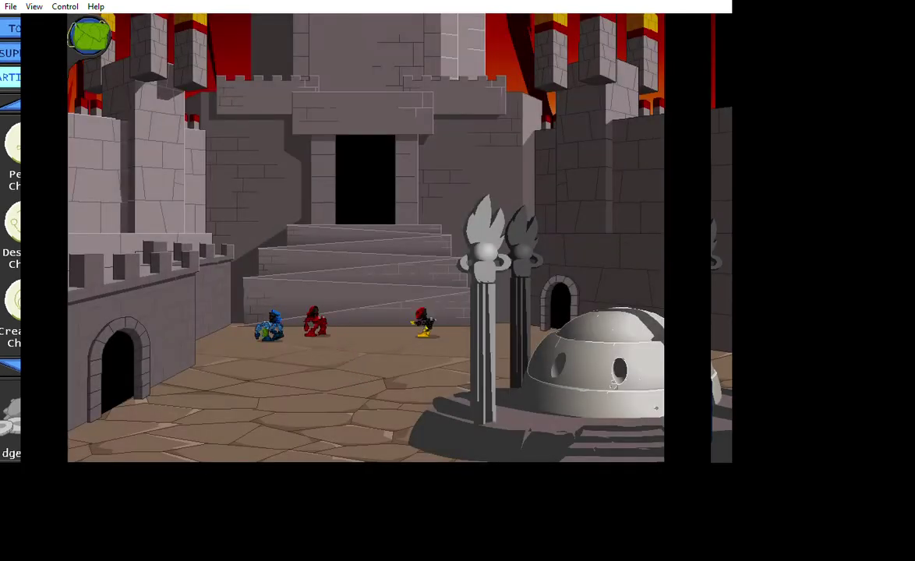
- Talk to courtyard villagers Tiribomba and Maglya, dismissing each chat
key(Right)
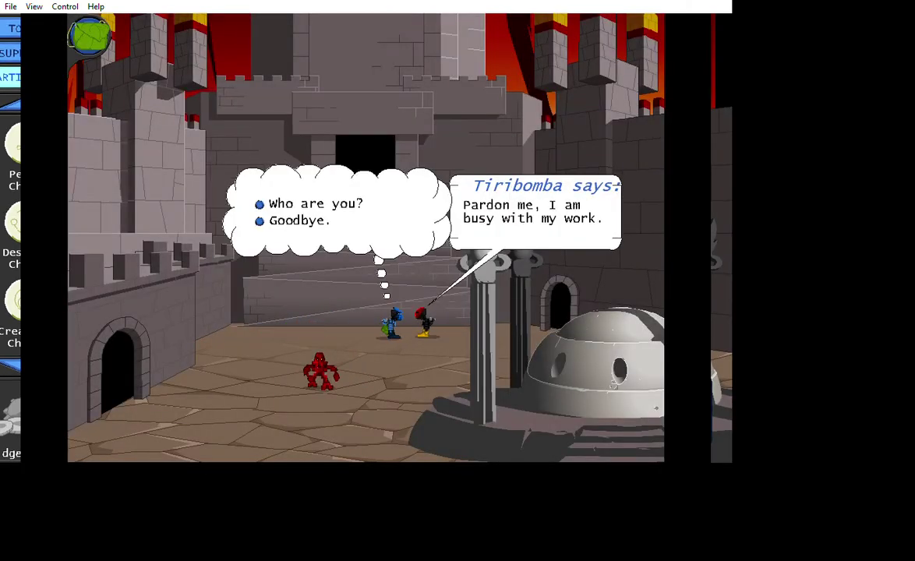
key(Escape)
key(Down)
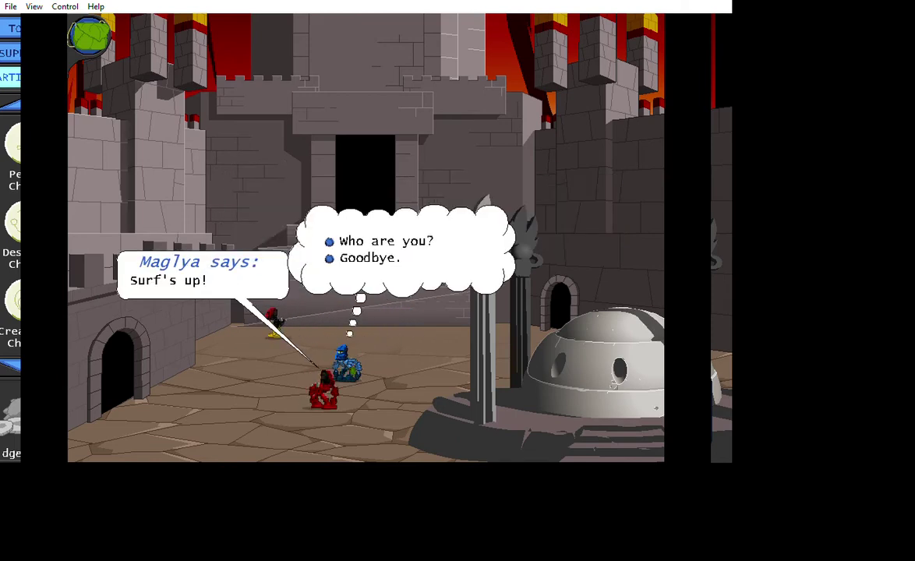
key(Escape)
- Cross the courtyard toward the pillars and talk to Aft
key(Down)
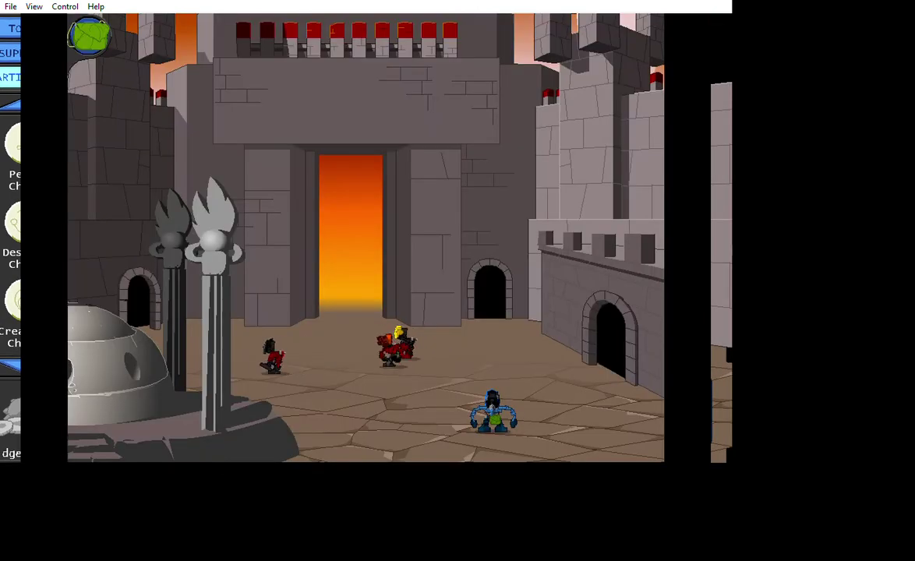
key(Left)
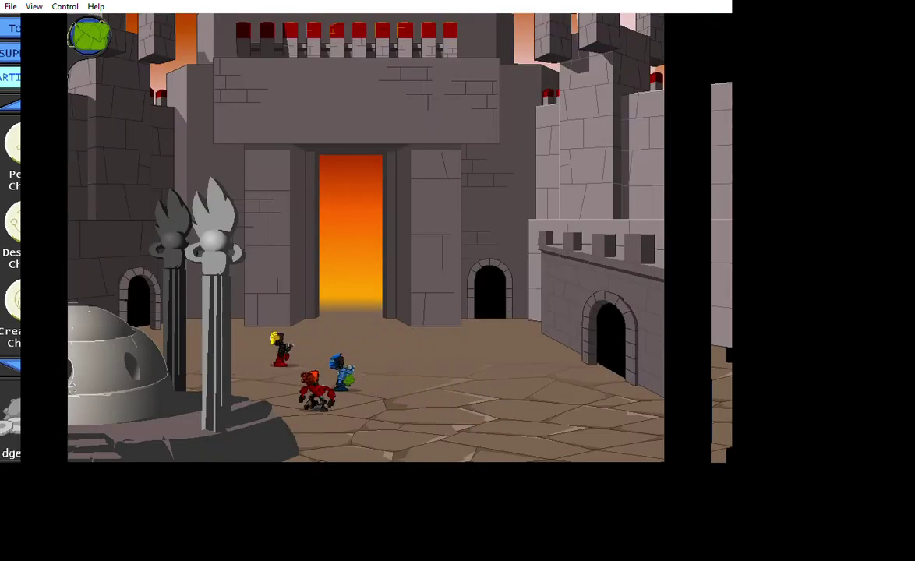
key(Left)
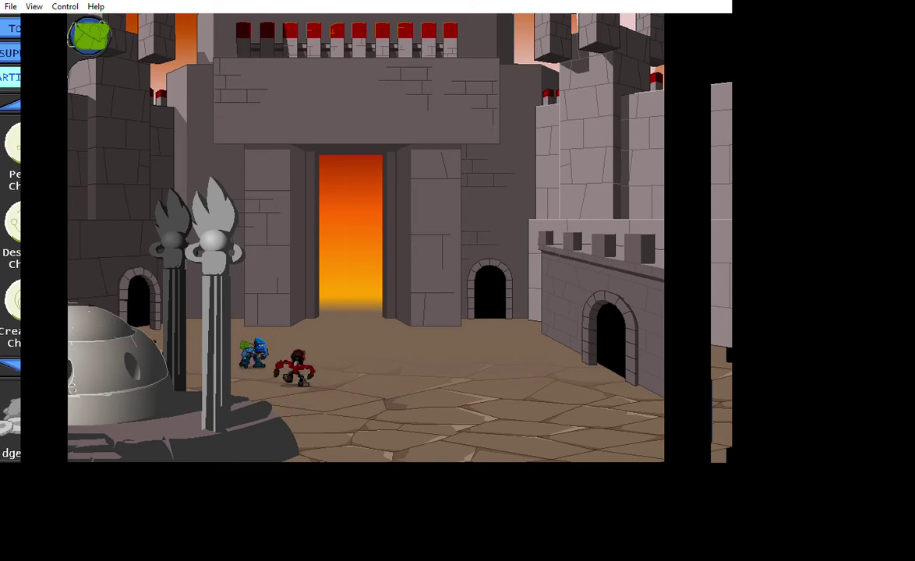
key(space)
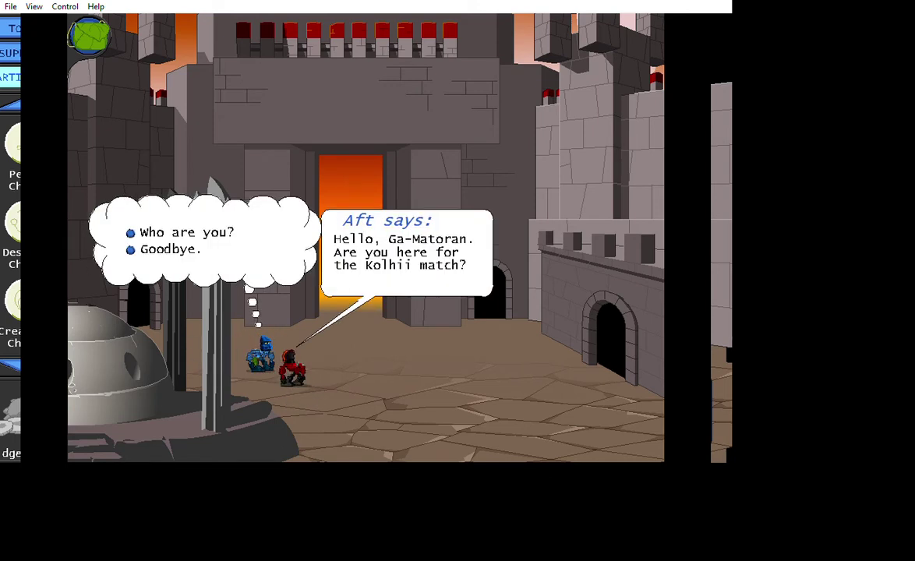
key(Escape)
- Talk to Brander and Aodhan, then walk through the gate into the next scene
key(Left)
key(space)
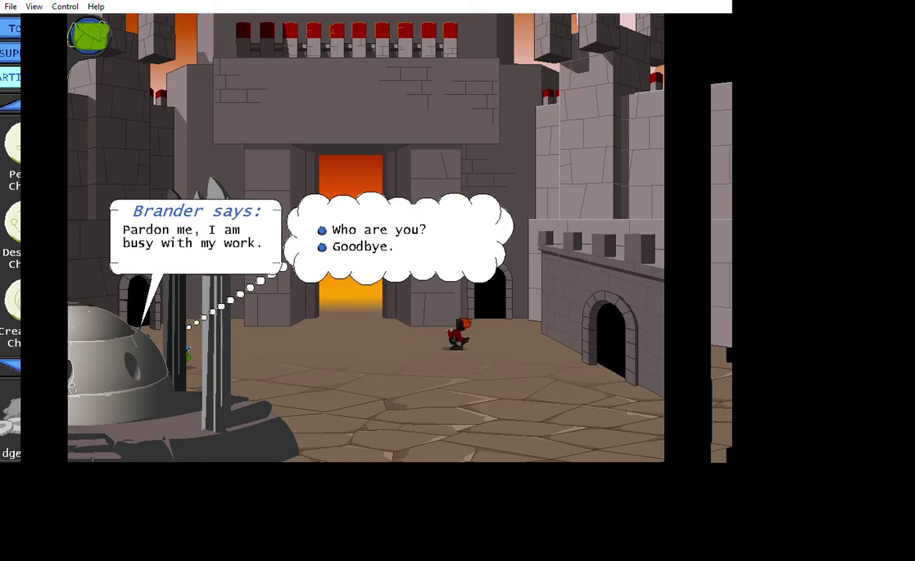
key(Escape)
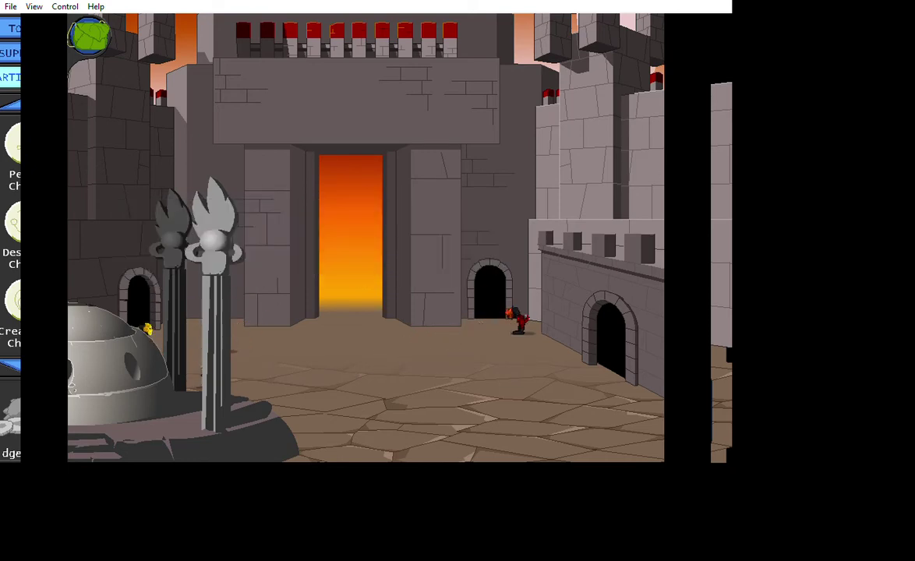
key(space)
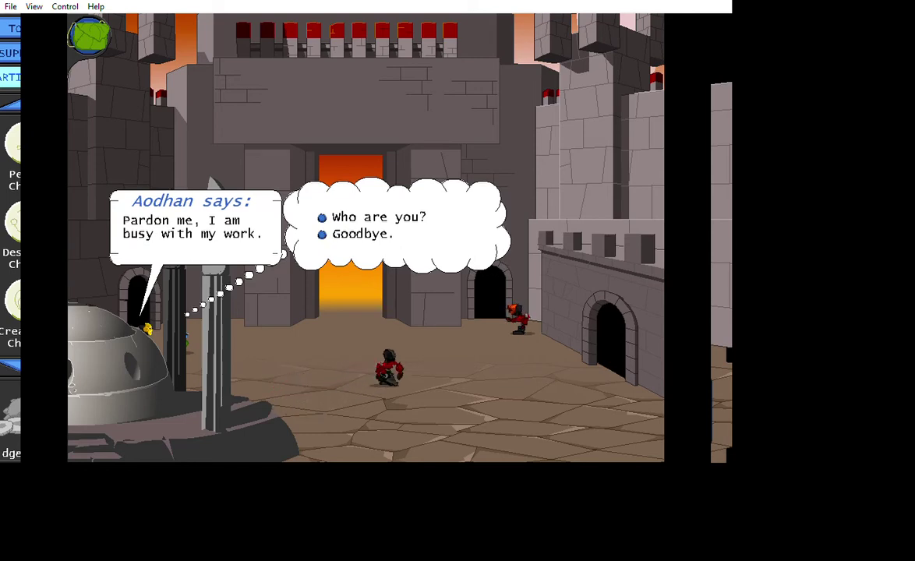
key(Escape)
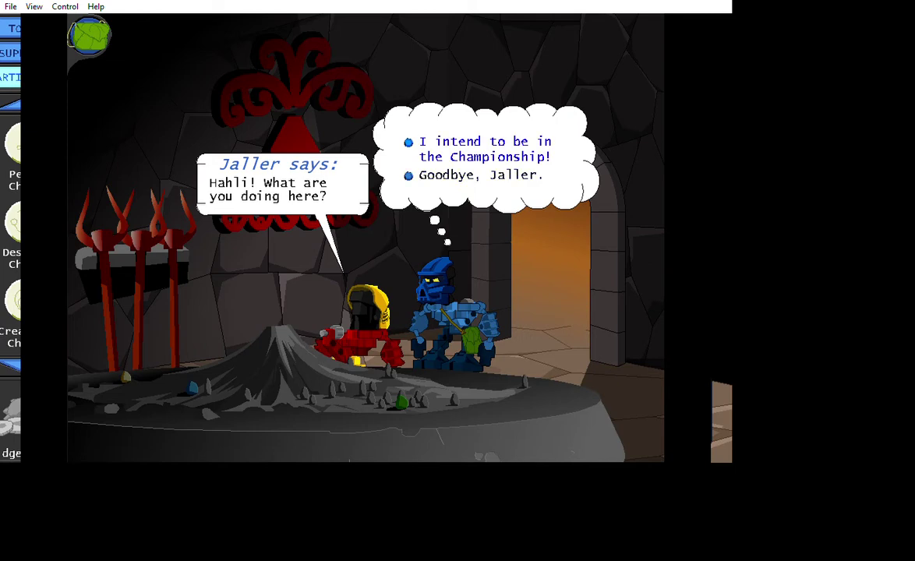
- Tell Jaller 'I intend to be in the Championship!', read his advice, and say 'Goodbye, Jaller.'
key(1)
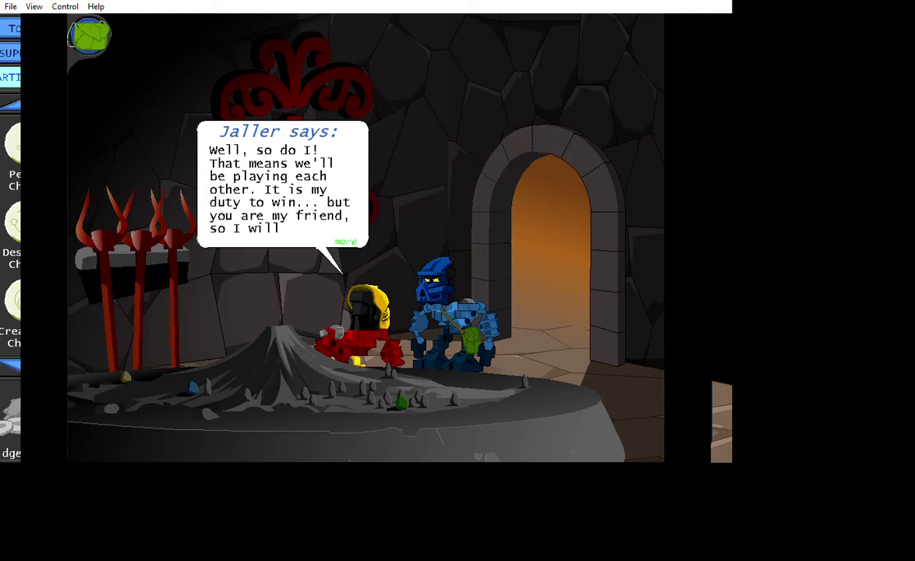
key(space)
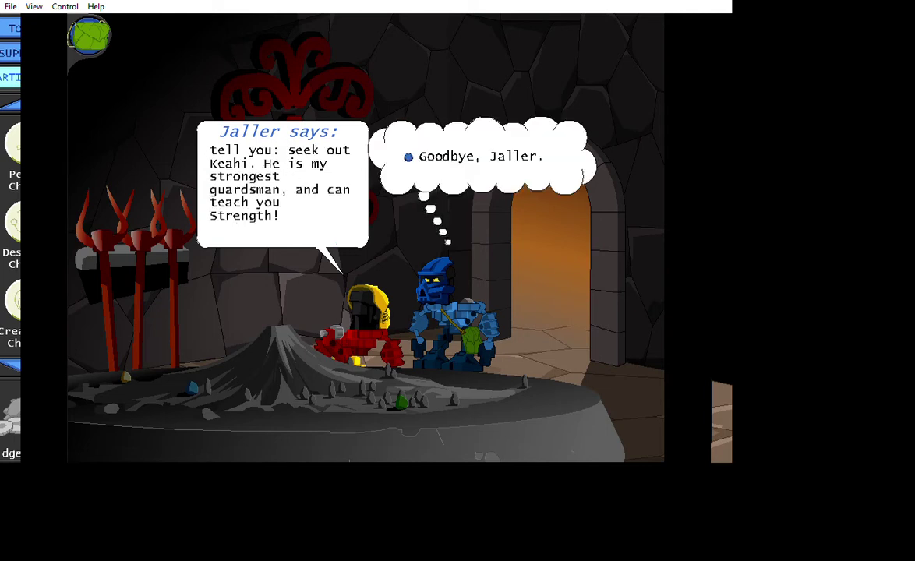
click(479, 157)
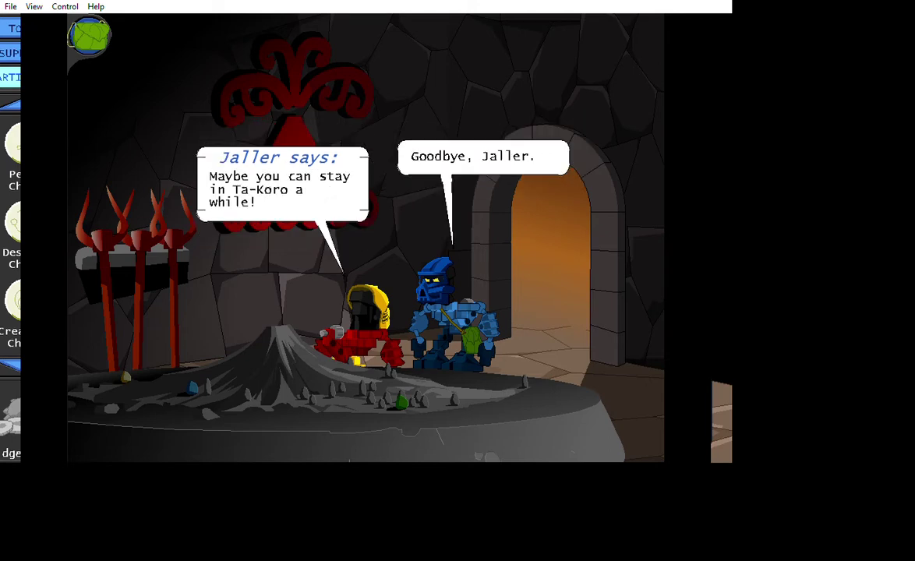
key(space)
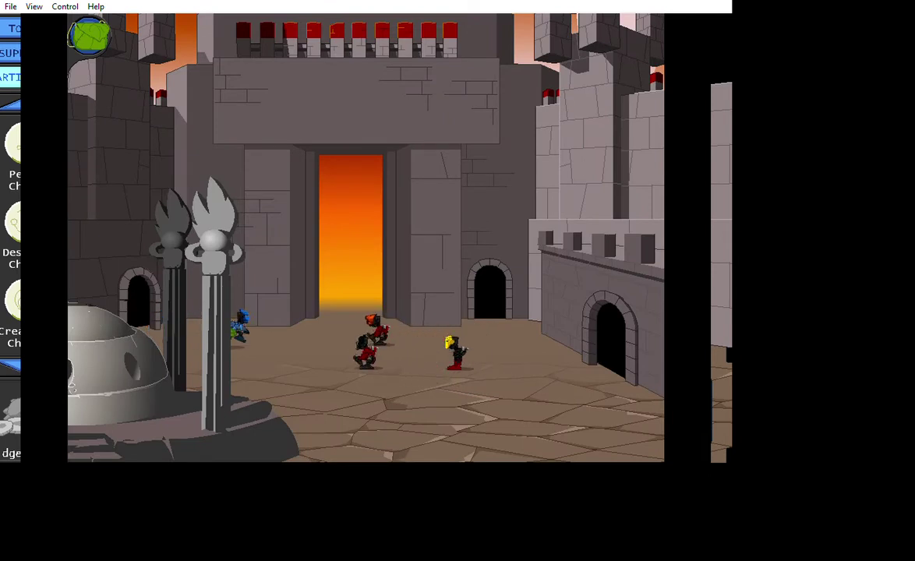
- Talk again with Brander and Aodhan in the courtyard
key(space)
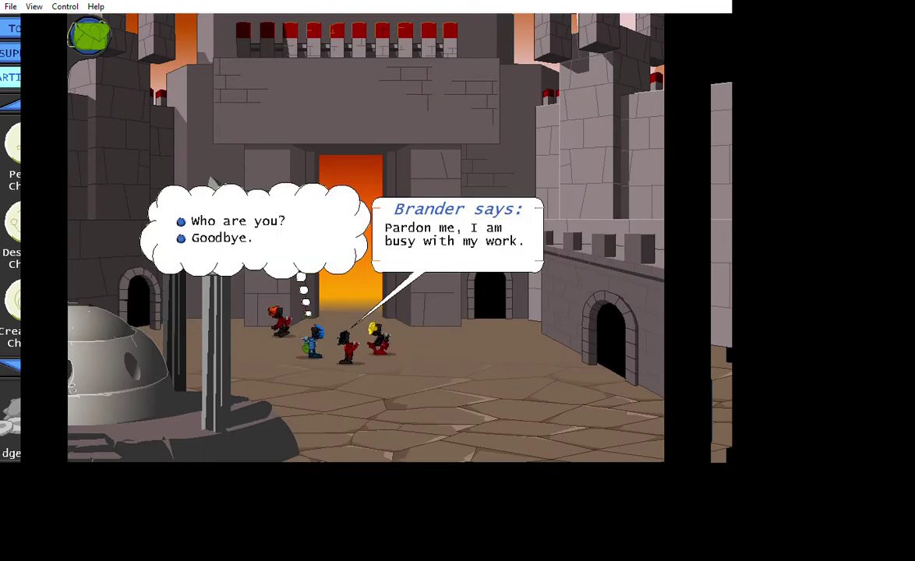
key(Return)
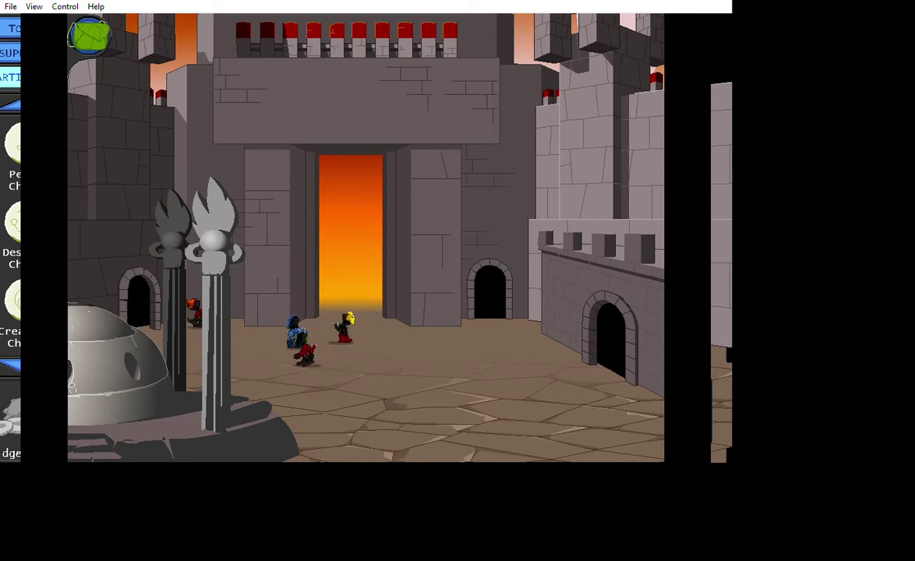
key(space)
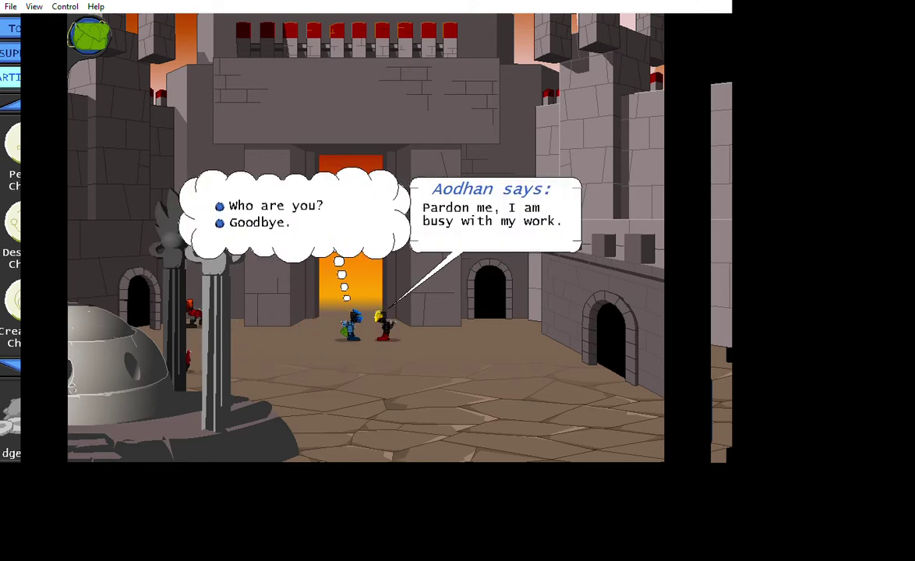
key(Return)
- Talk to Aft, then walk right past the gate into the side doorway
key(Left)
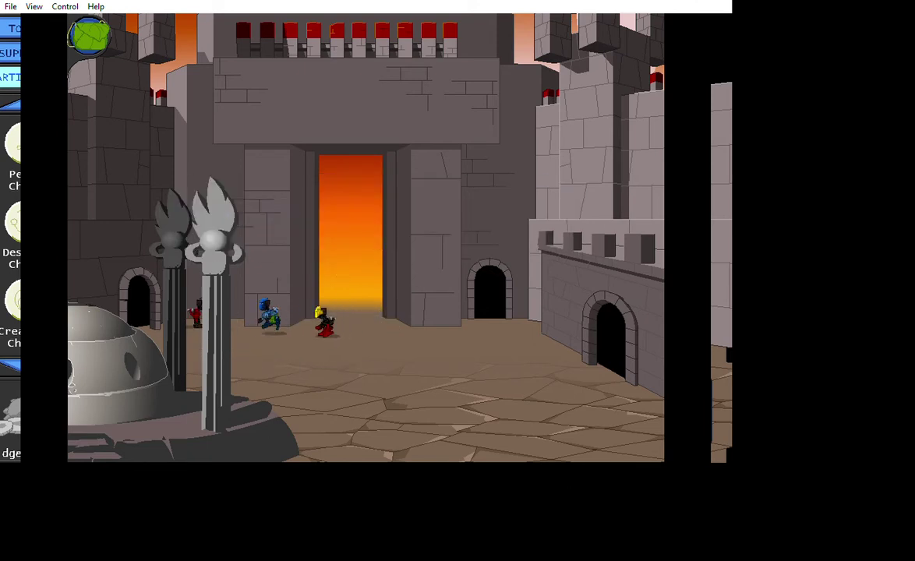
key(space)
key(Return)
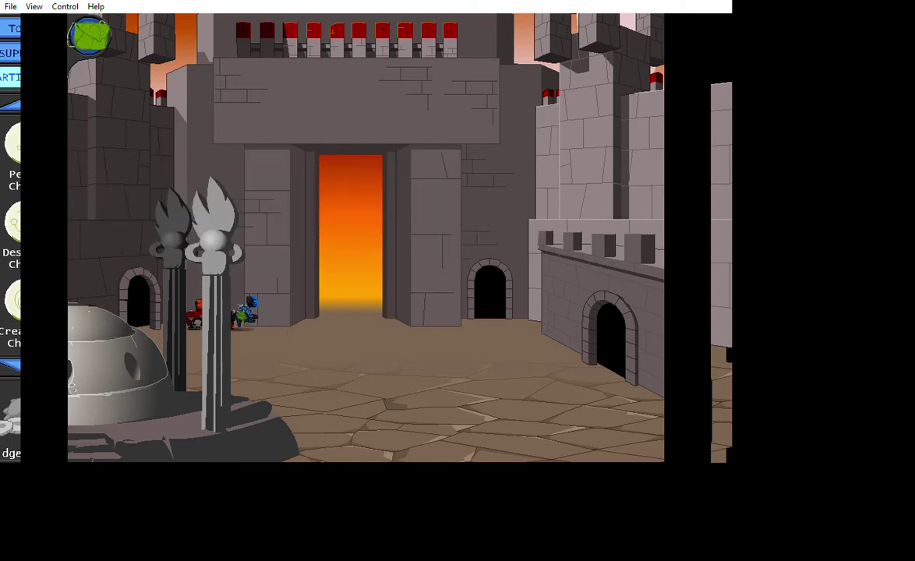
key(Right)
key(Right)
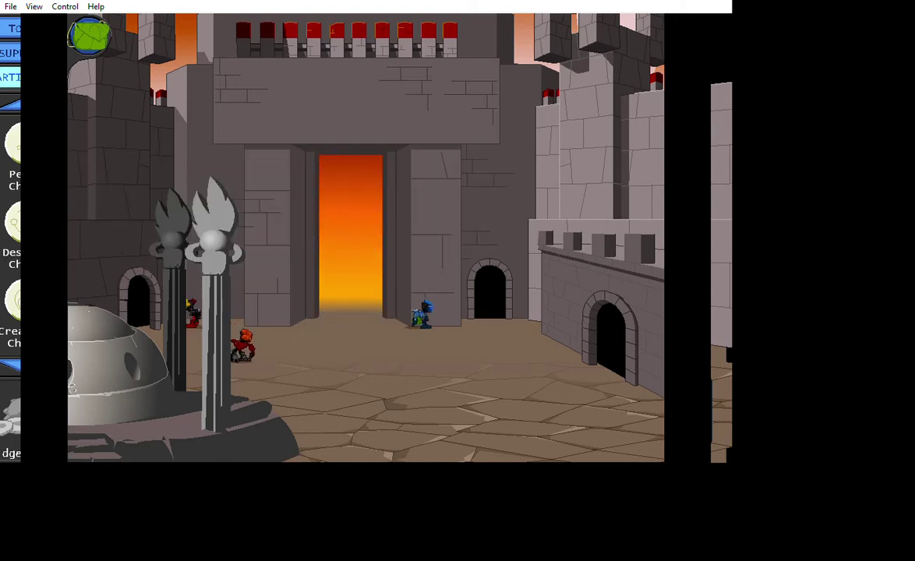
key(Right)
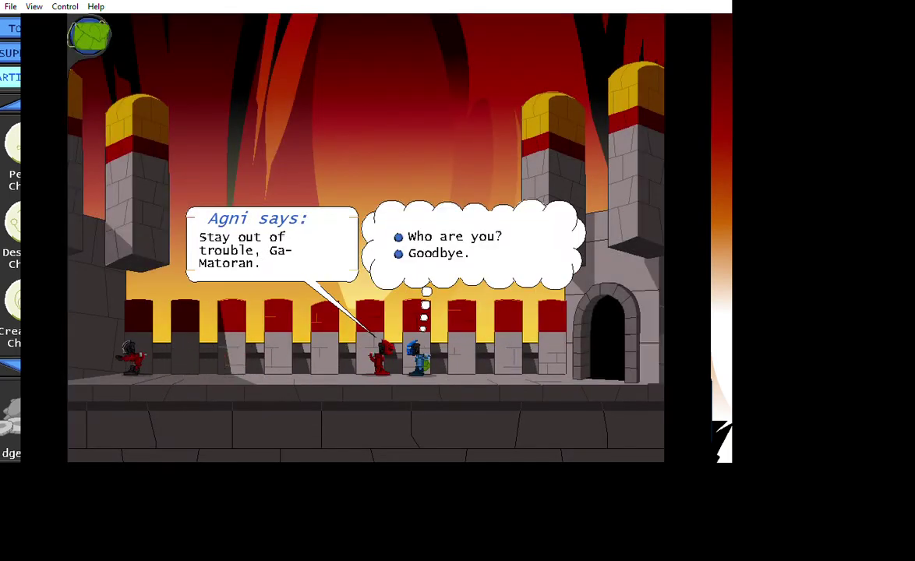
- Finish talking with guards Agni and Kalama and walk right along the battlement wall
key(Left)
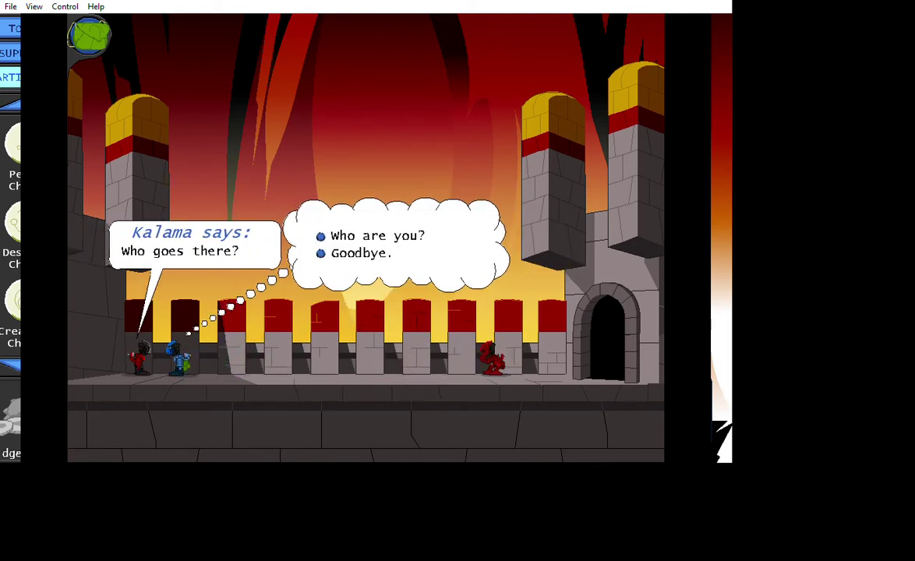
key(Right)
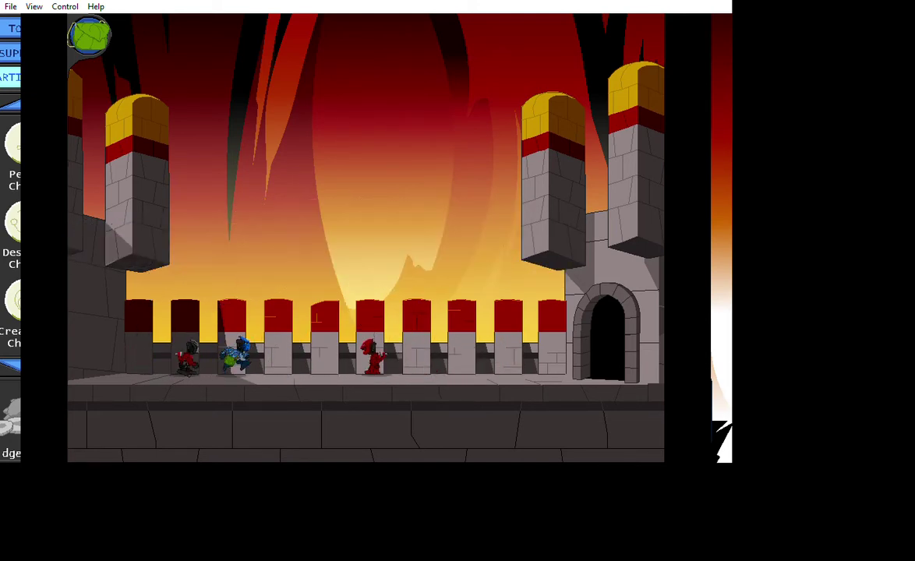
key(Right)
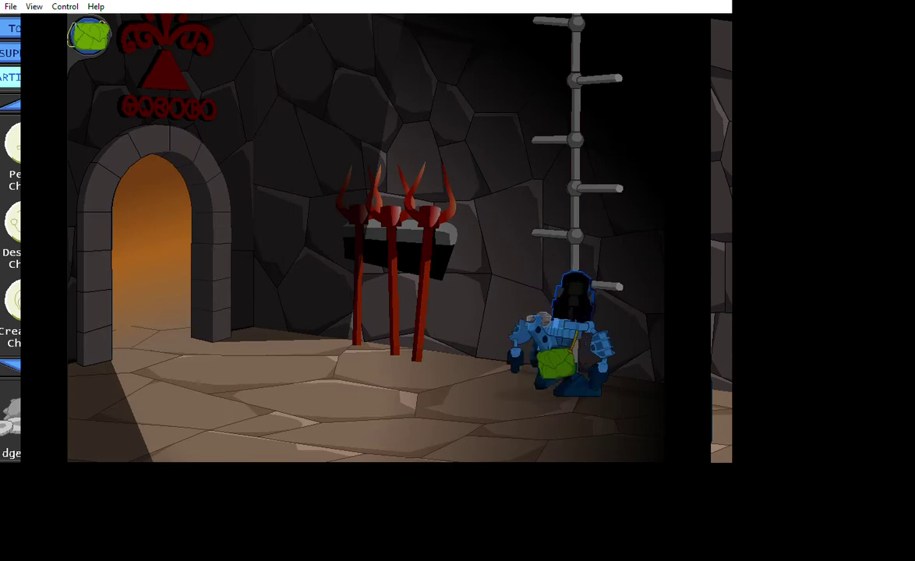
- Walk Hahli left to the lit archway, then up through Ta-Koro's glowing gate
key(Left)
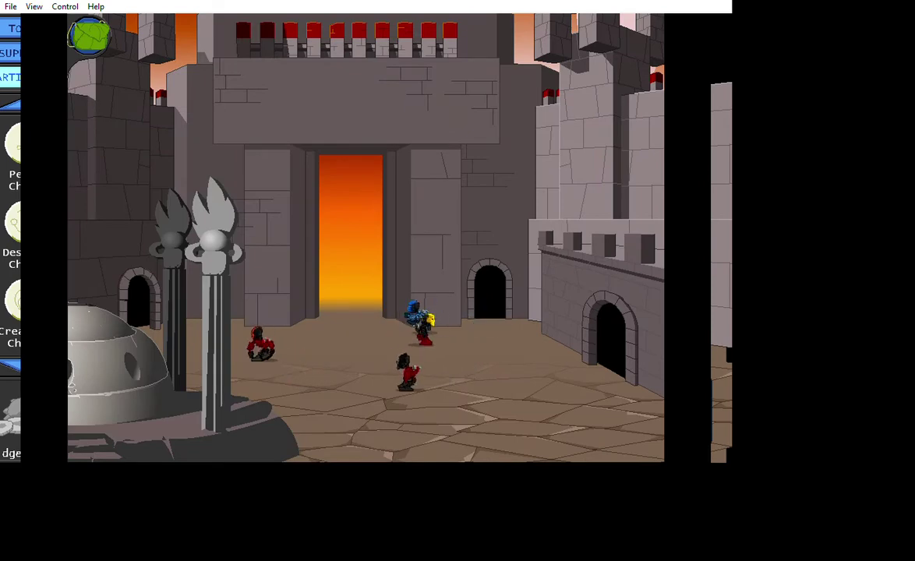
key(Up)
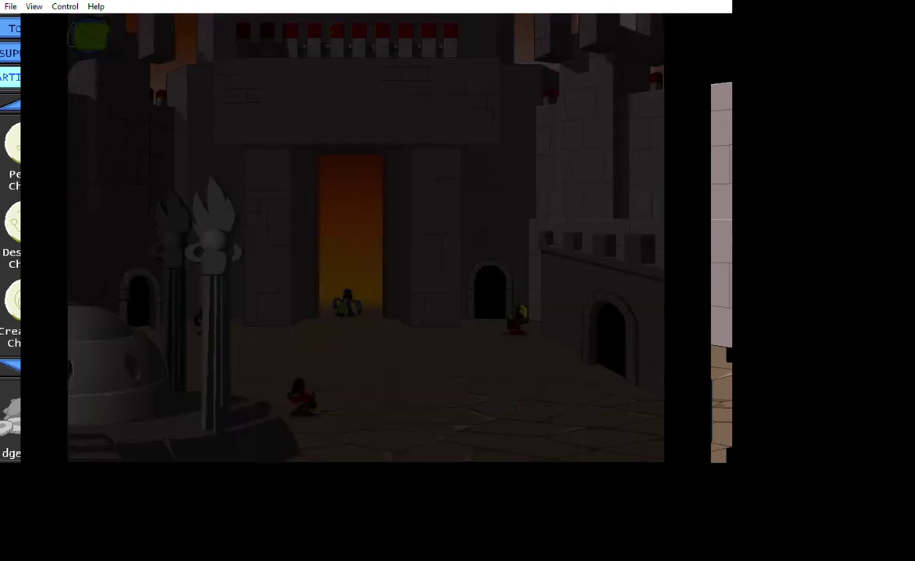
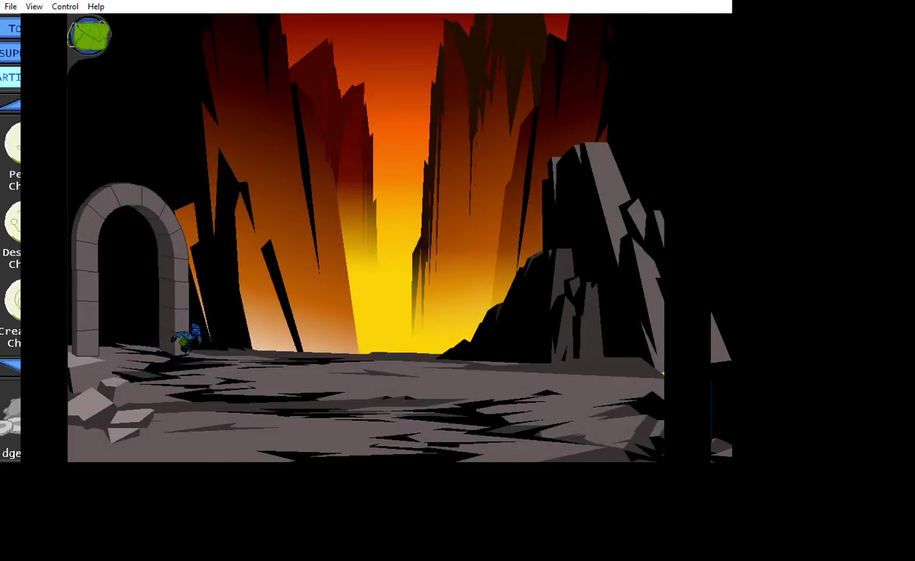
- Walk the Matoran right across the volcanic canyon floor toward the rocks
key(Right)
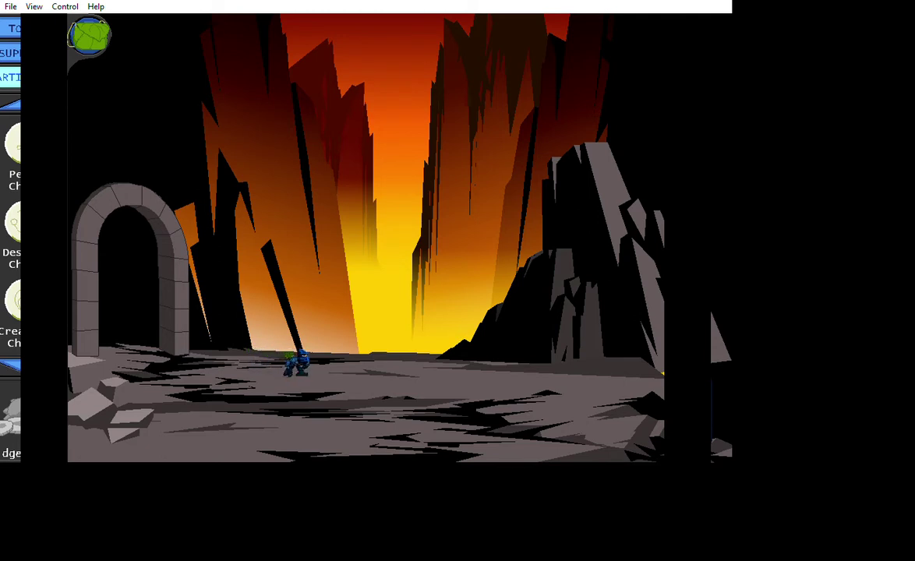
key(Right)
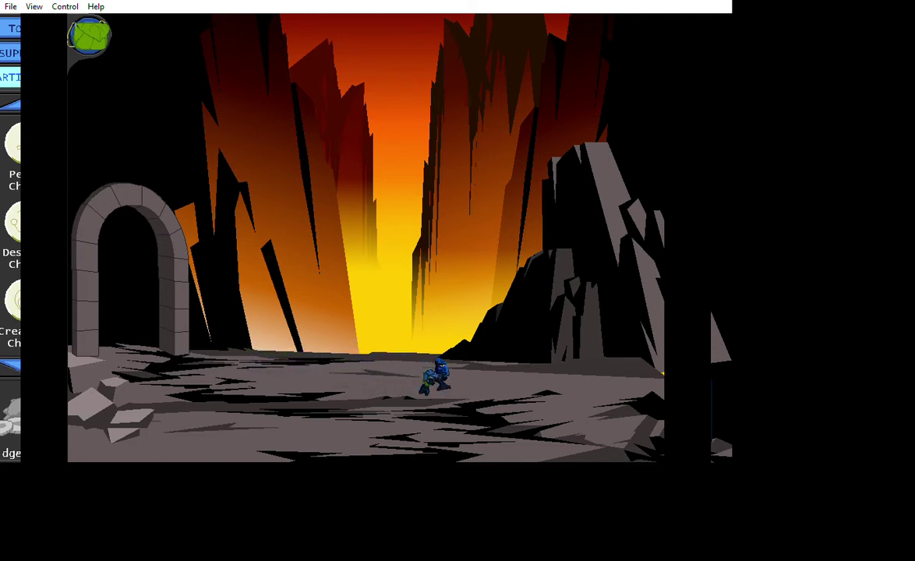
key(Right)
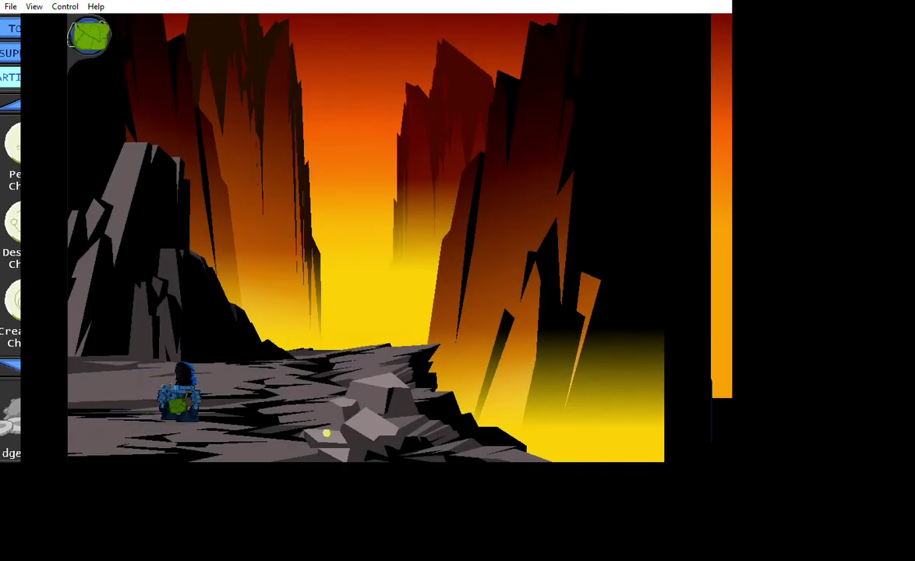
key(Right)
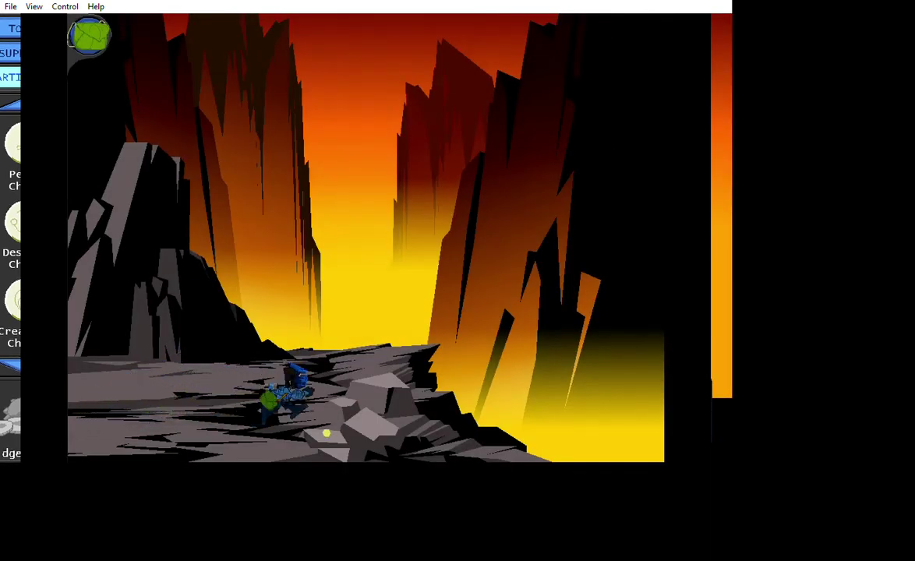
- Select the Strength Charm from the inventory, then walk up the ridge to the mountain stairs
key(i)
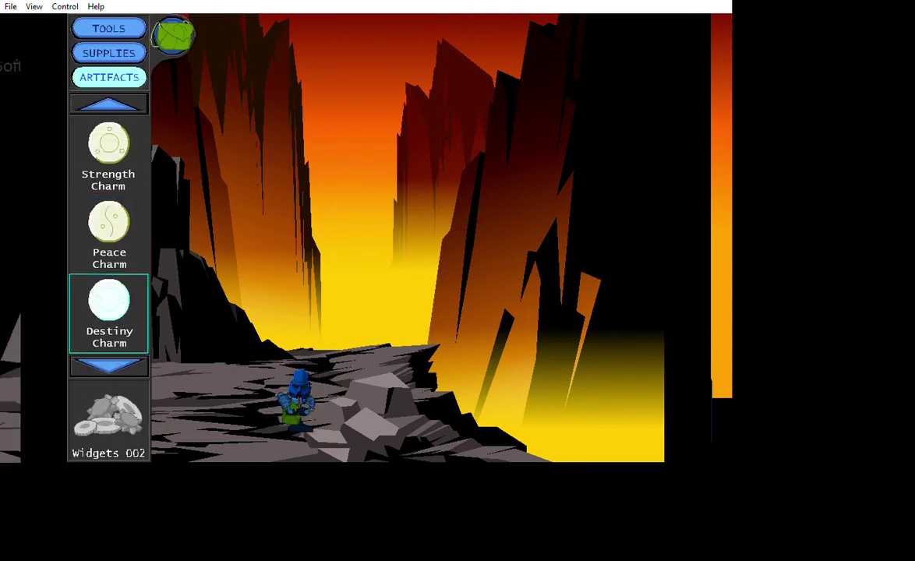
key(Up)
key(Up)
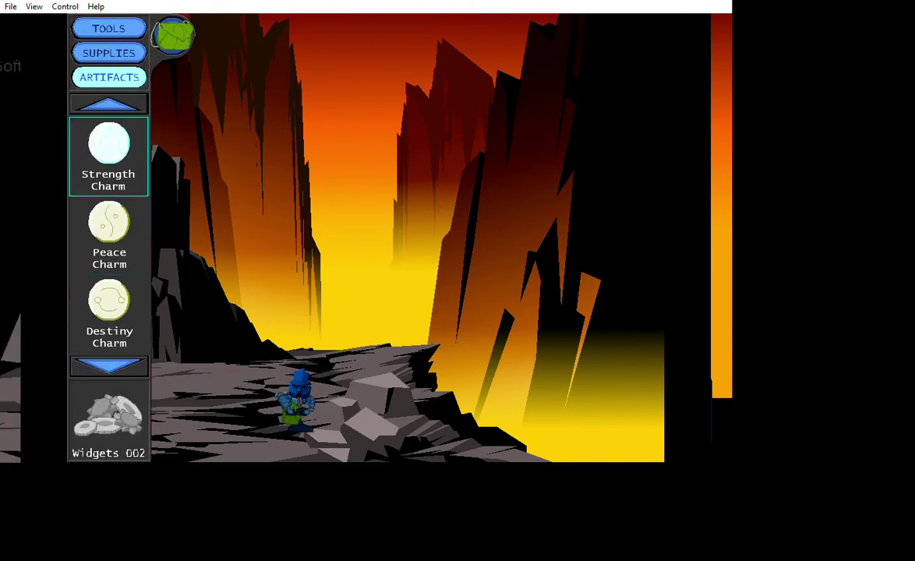
key(Up)
key(Down)
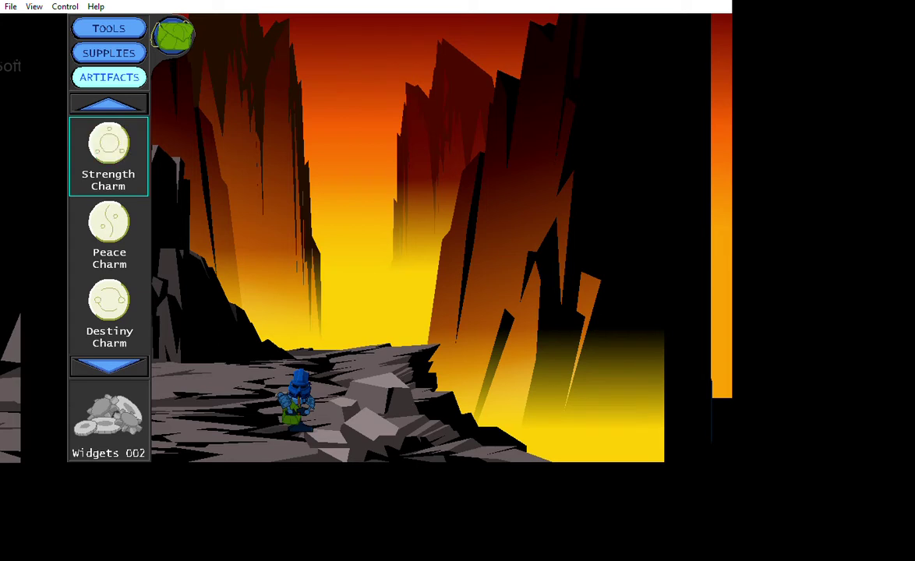
key(Escape)
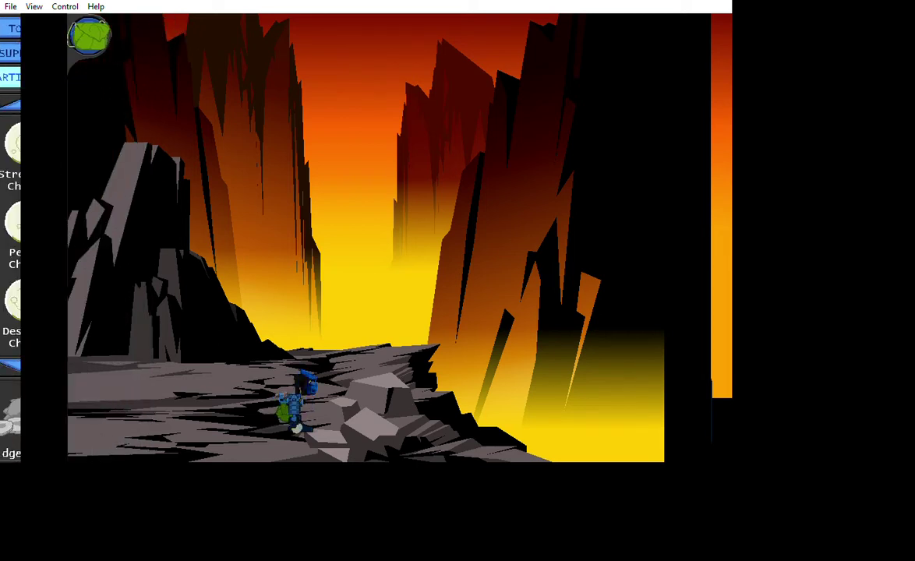
key(Up)
key(Up)
key(Up)
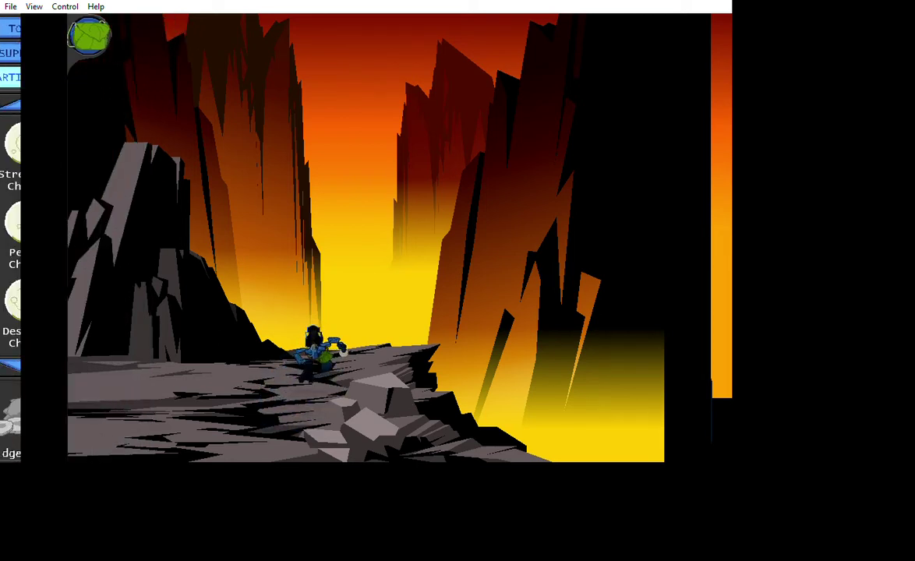
key(Up)
key(Up)
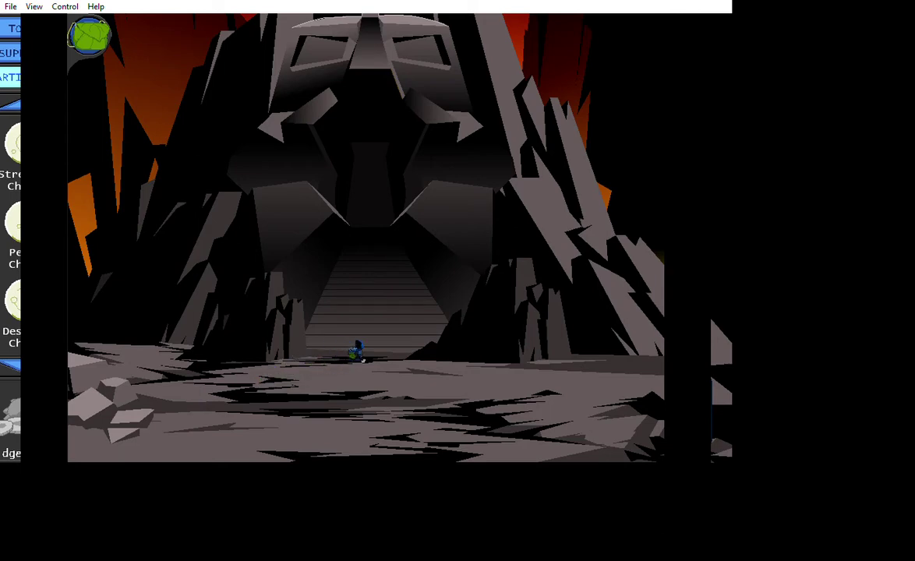
key(Up)
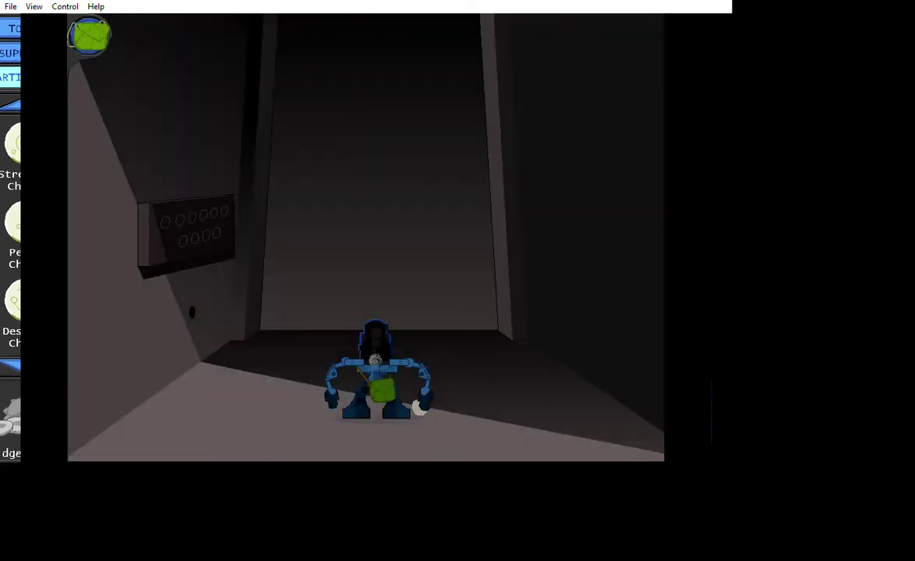
key(Left)
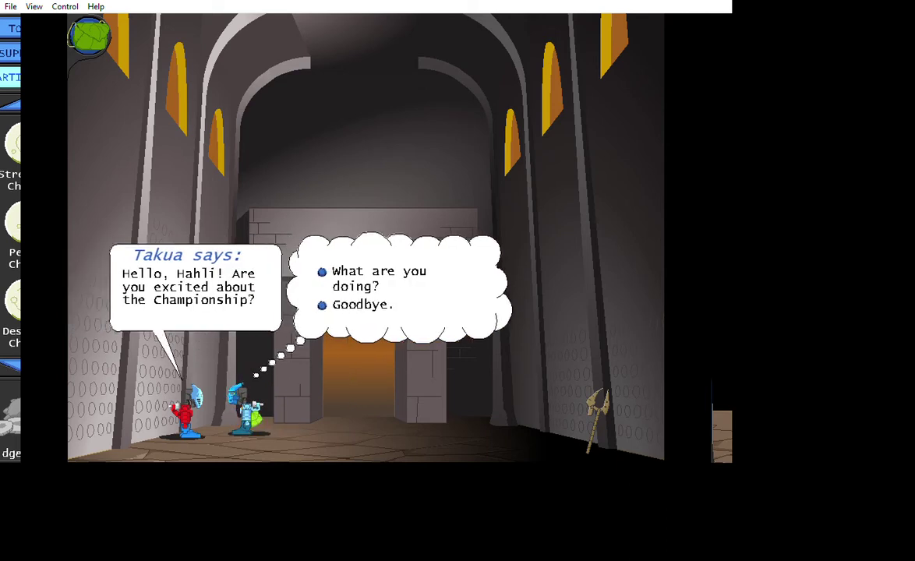
- Ask the red Matoran 'What are you doing?', then head through the doorway to the Kolhii arena
click(379, 271)
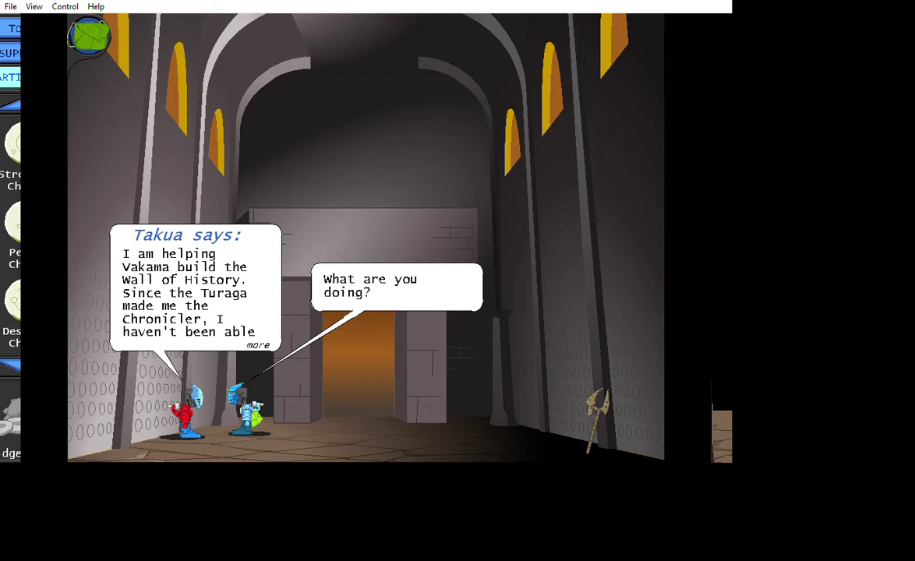
click(359, 413)
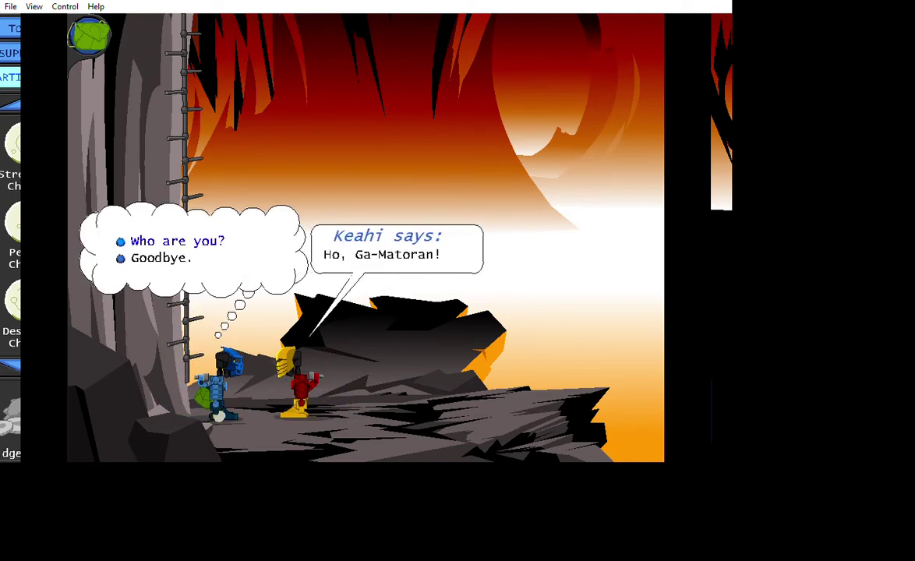
- Ask Guard Keahi 'Who are you?', 'Strength?' and 'Kolhii balls?', then say 'Goodbye.'
click(177, 241)
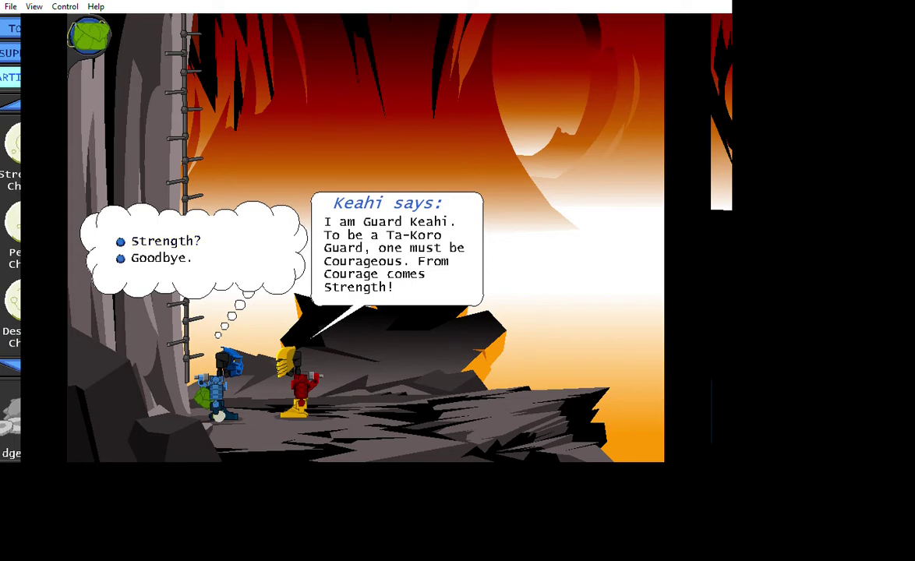
click(165, 241)
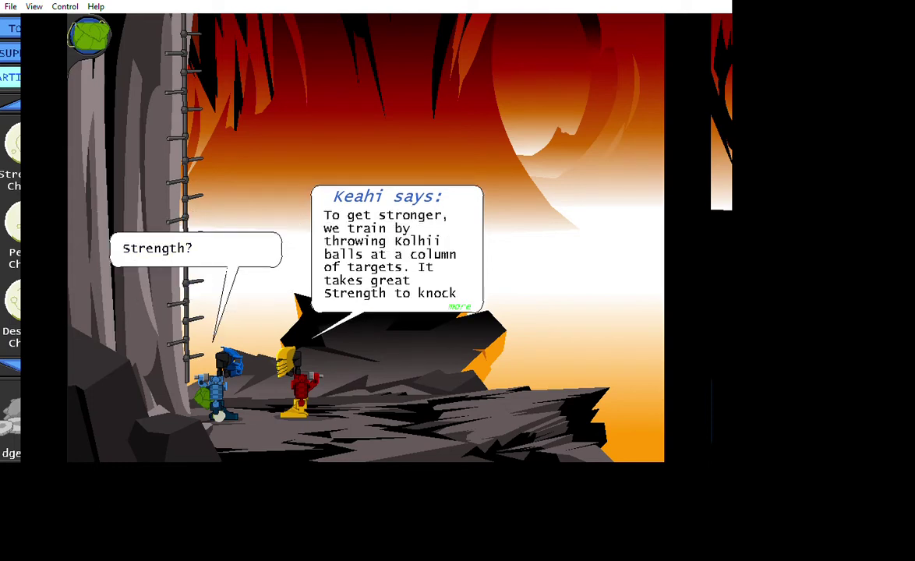
click(459, 307)
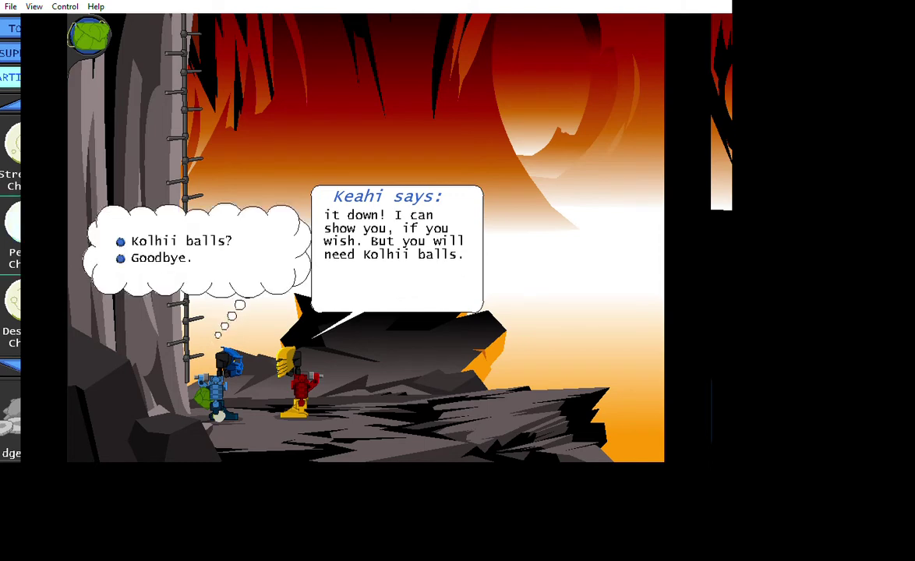
click(181, 240)
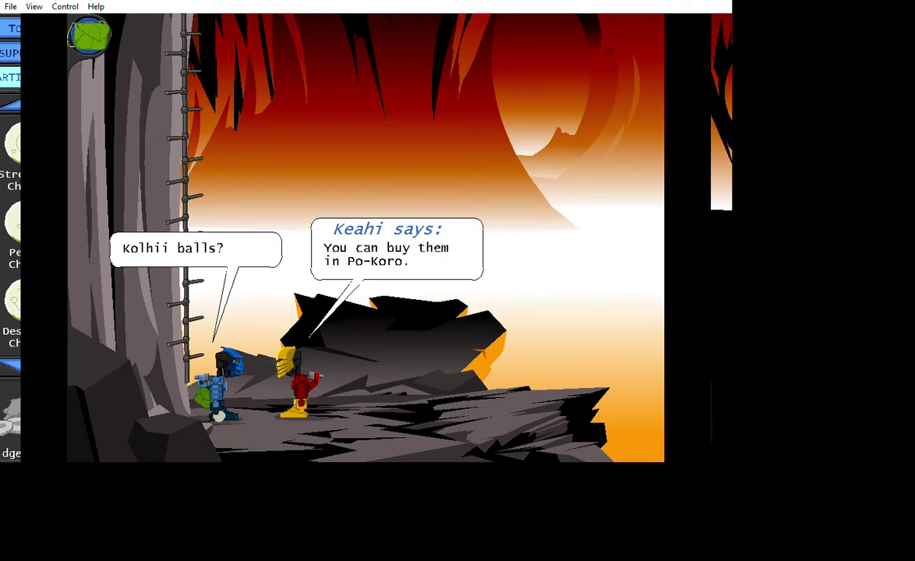
click(396, 328)
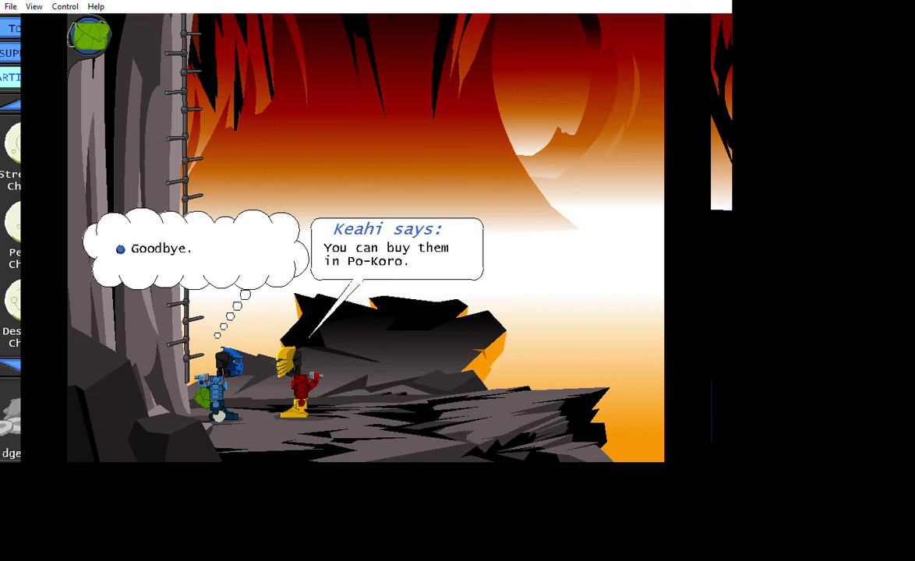
click(160, 249)
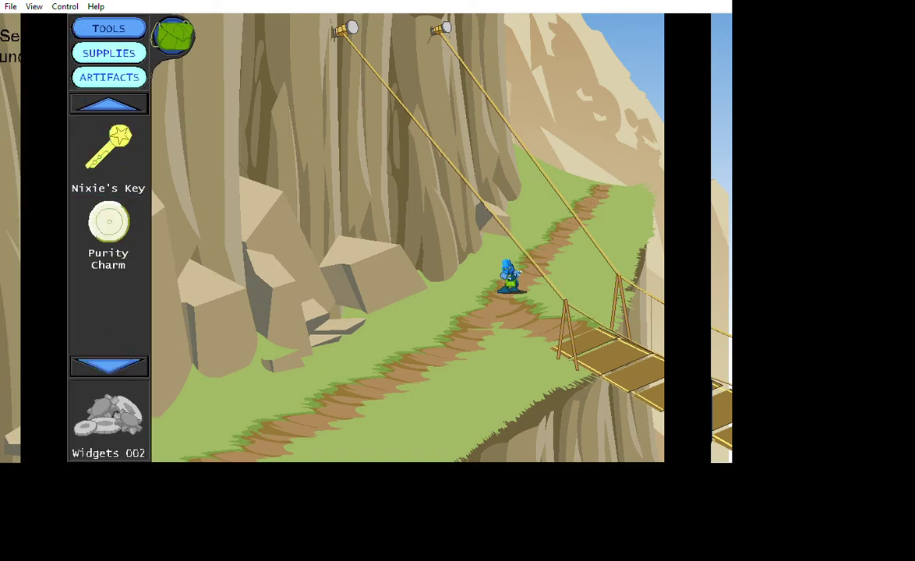
- Browse the Supplies list through Flax, Seaweed and Cowrie Shell, then close the inventory
key(Down)
key(Down)
key(Down)
key(Down)
key(Down)
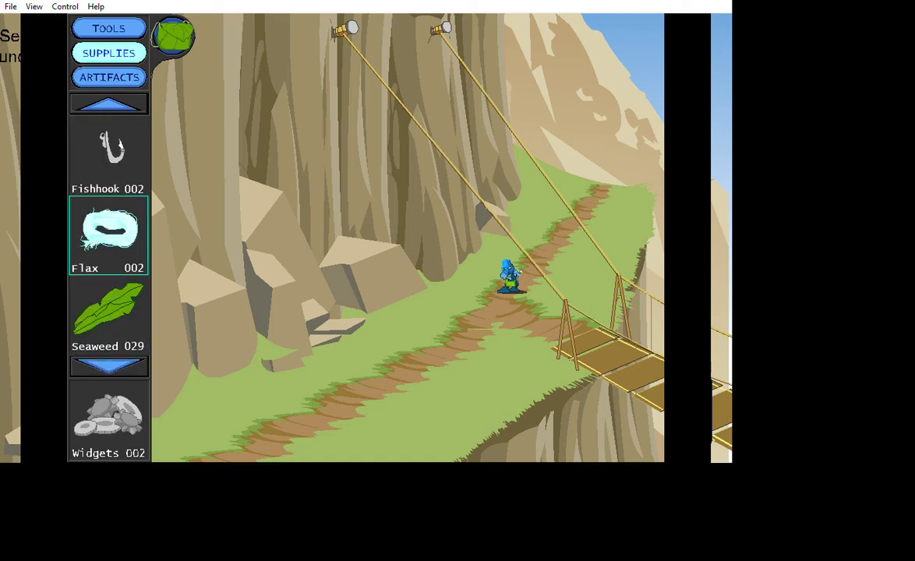
key(Down)
key(Down)
key(Down)
key(Down)
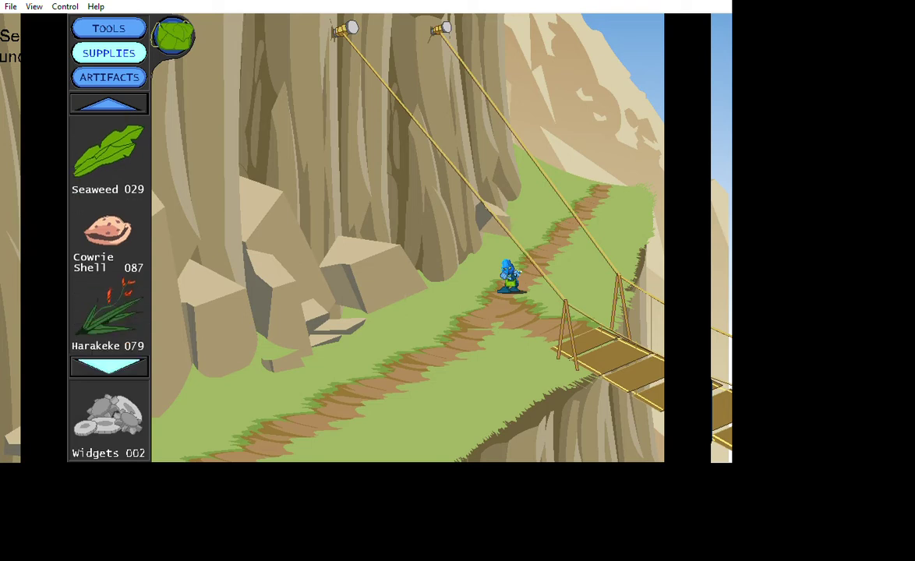
key(Up)
key(Down)
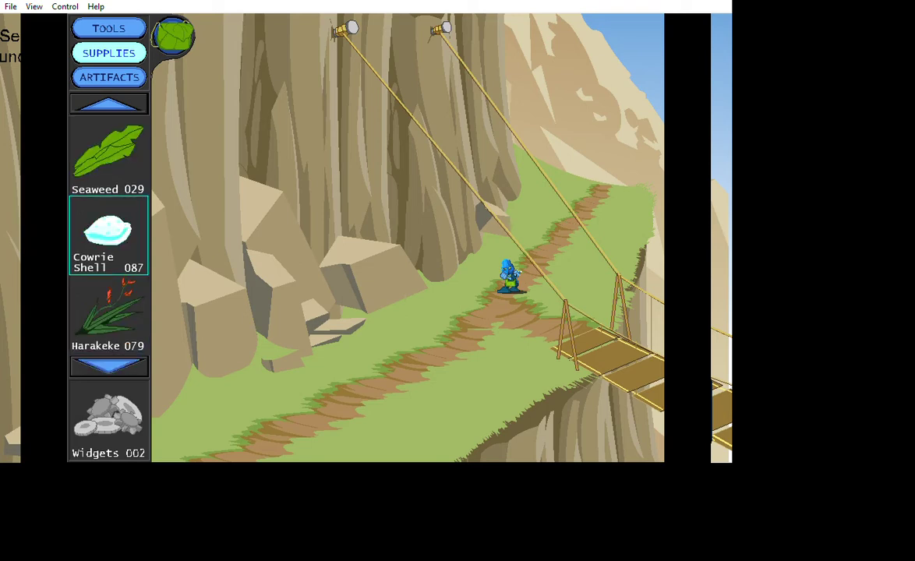
key(Return)
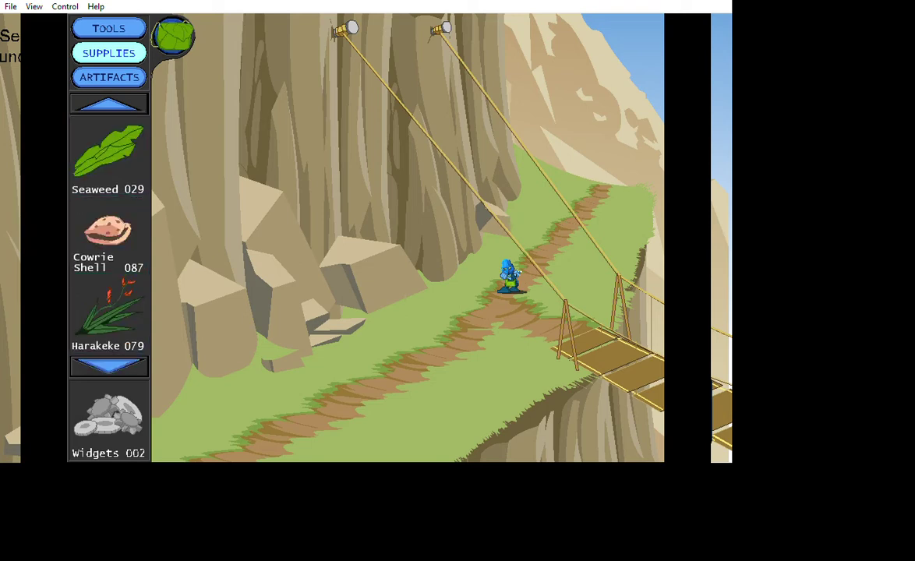
key(Escape)
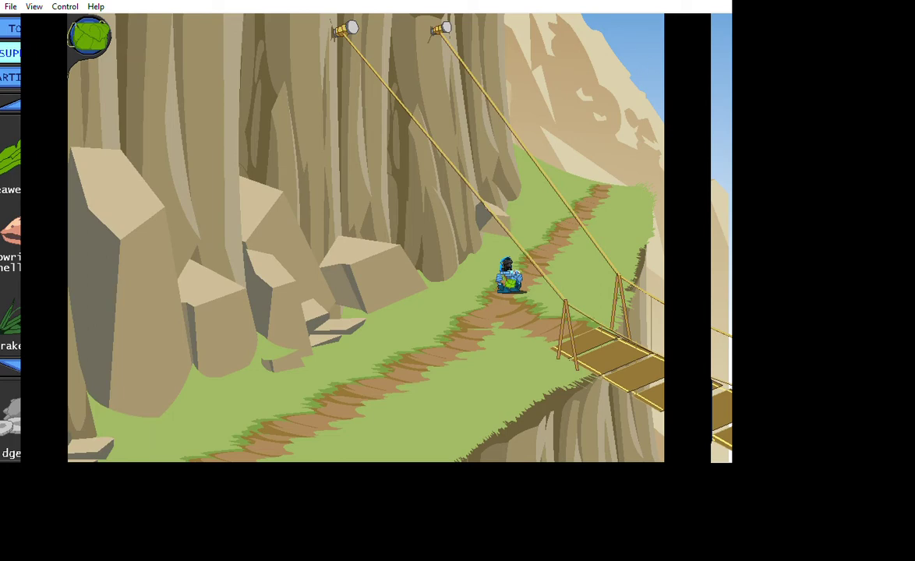
- Walk left down the dirt path from the bridge, then up to Sanso's treetop platform
key(Left)
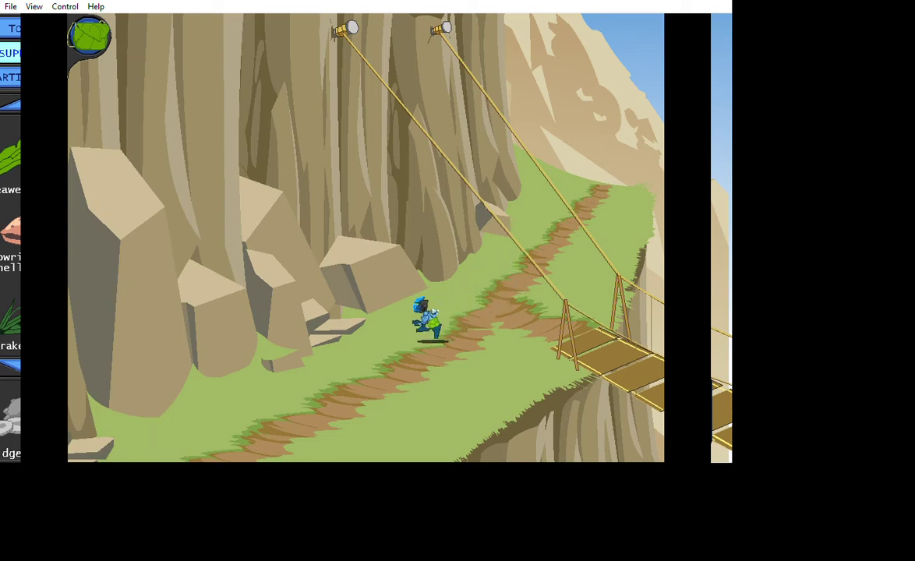
key(Left)
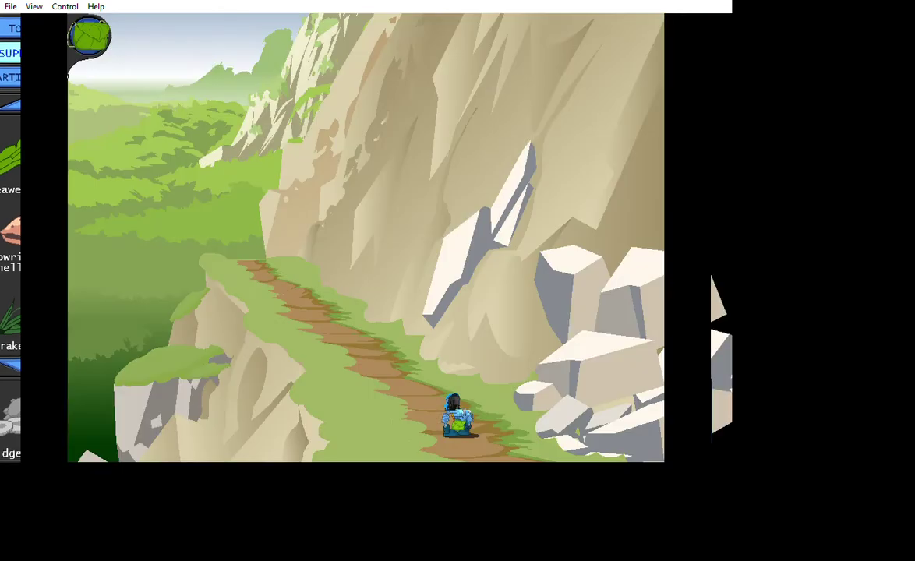
key(Up)
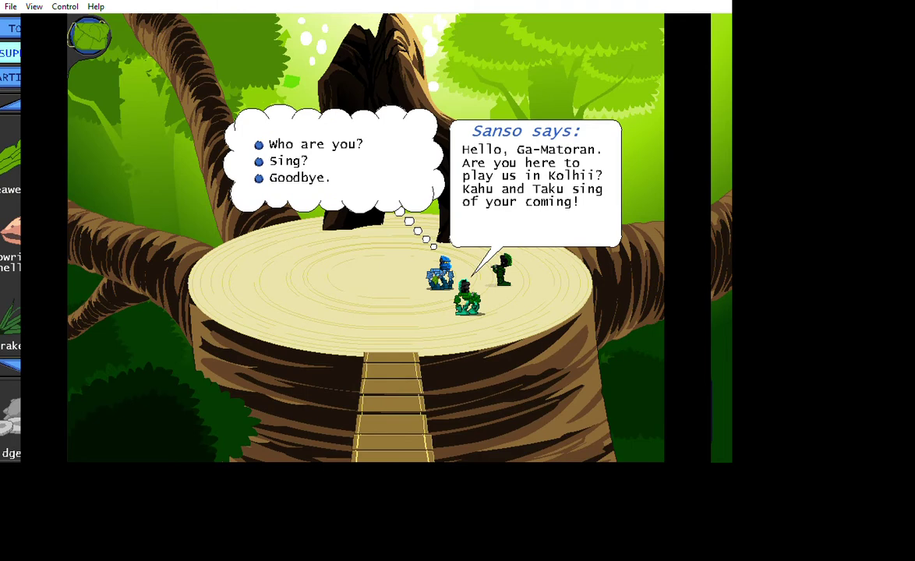
- Ask Sanso 'Sing?', 'Faith?', 'Principle?' and 'Who are you?', then say goodbye
click(288, 160)
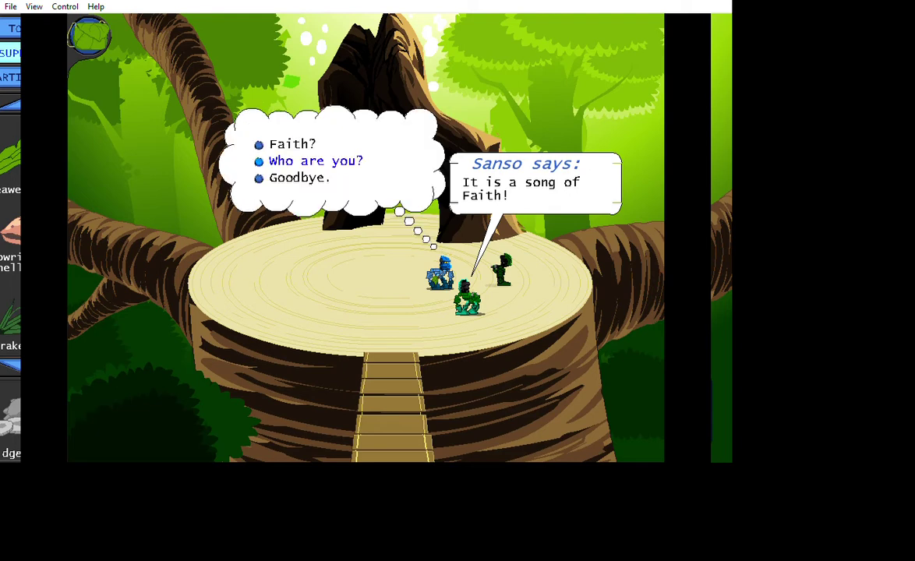
click(292, 144)
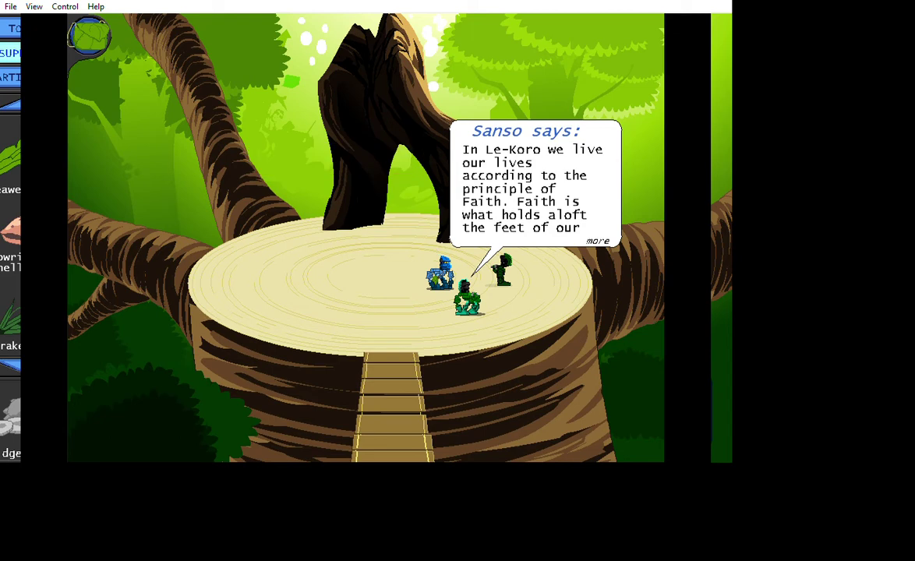
click(597, 241)
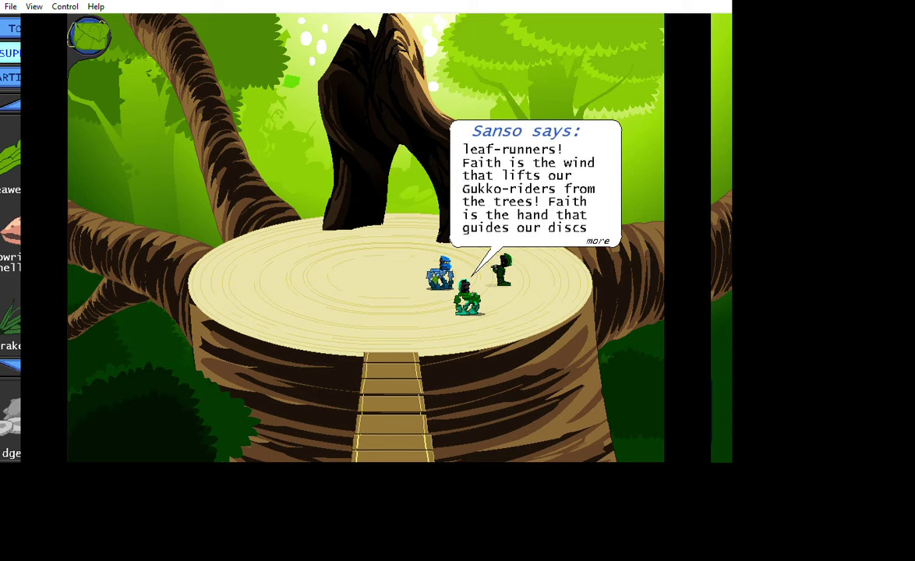
click(598, 241)
click(304, 144)
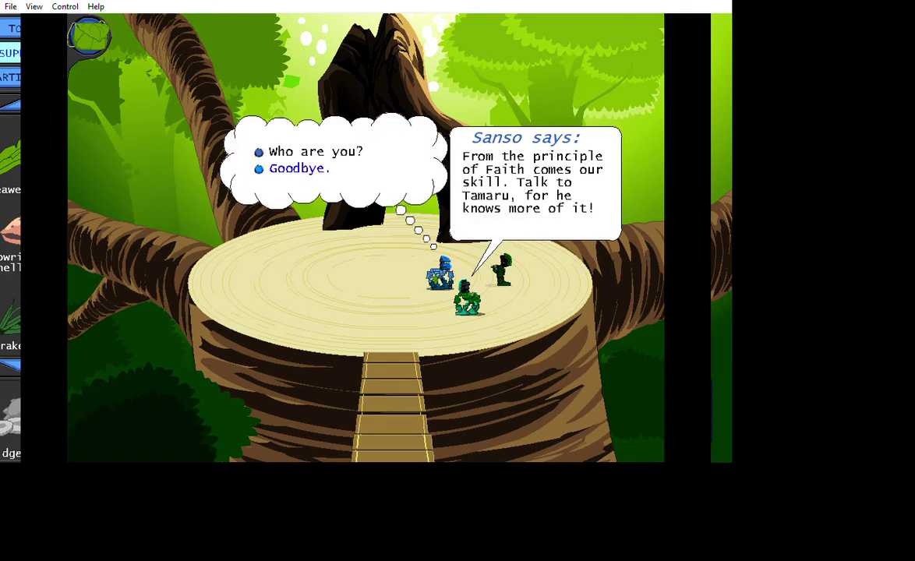
click(315, 151)
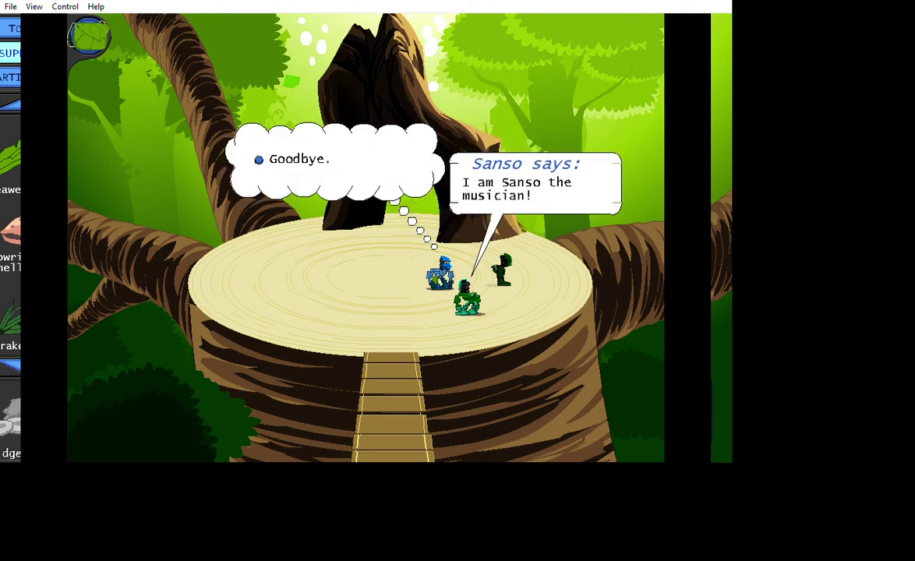
click(299, 159)
- Approach Makani and ask 'Who are you?', 'Song?' and 'Virtue?'
click(503, 269)
click(315, 143)
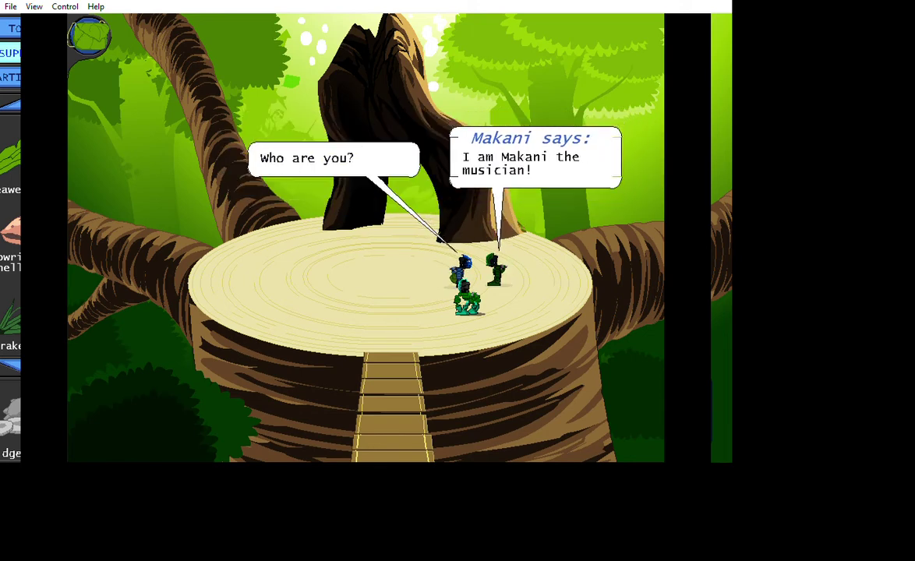
click(289, 151)
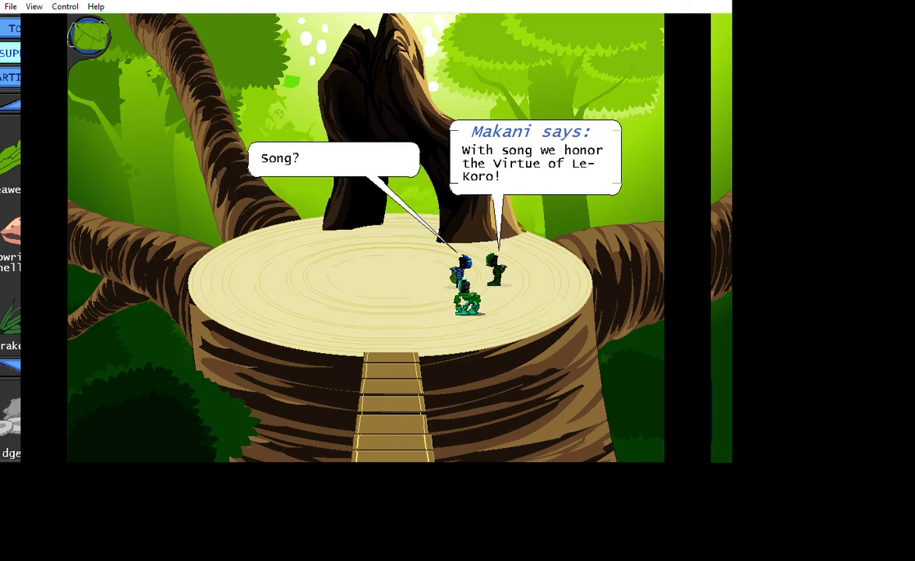
click(294, 150)
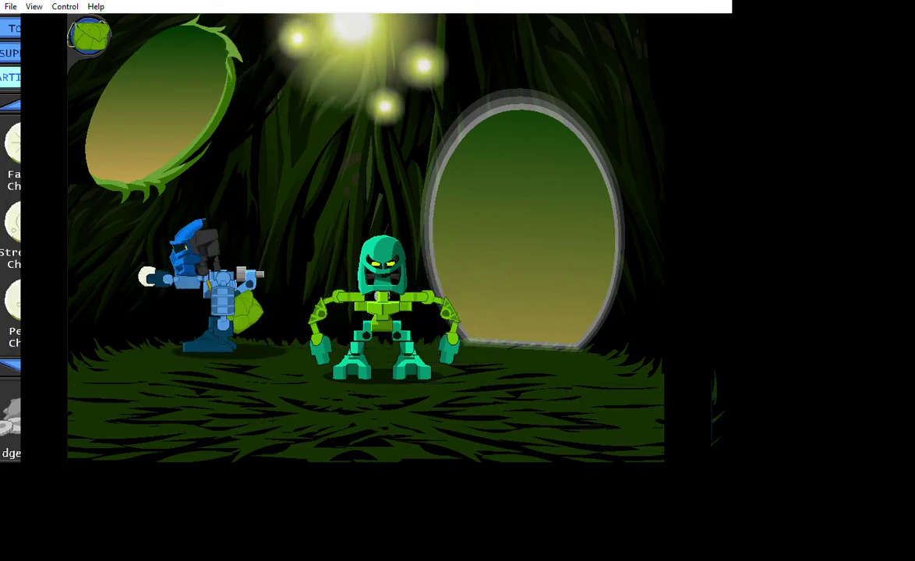
- Pick the Strength Charm in the inventory, then cancel and put the inventory away
key(Down)
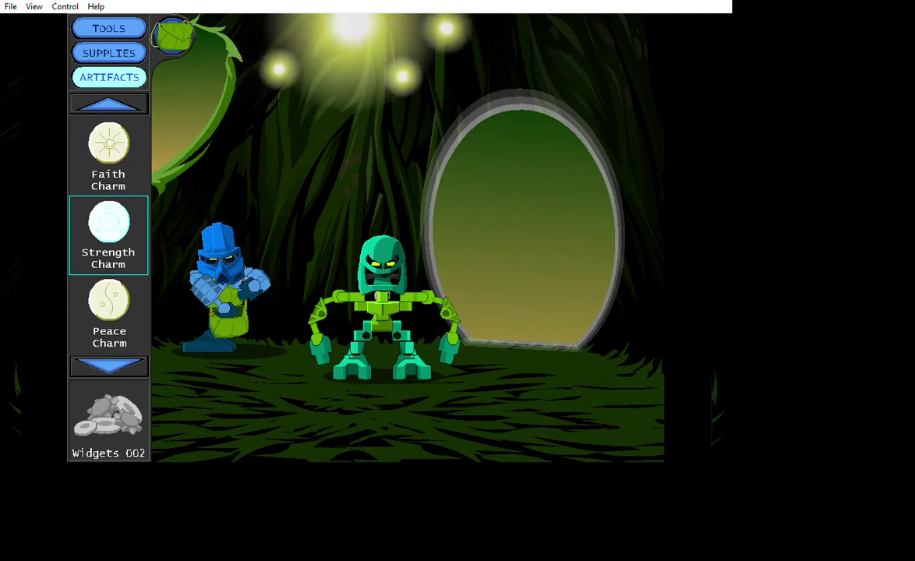
key(Escape)
key(space)
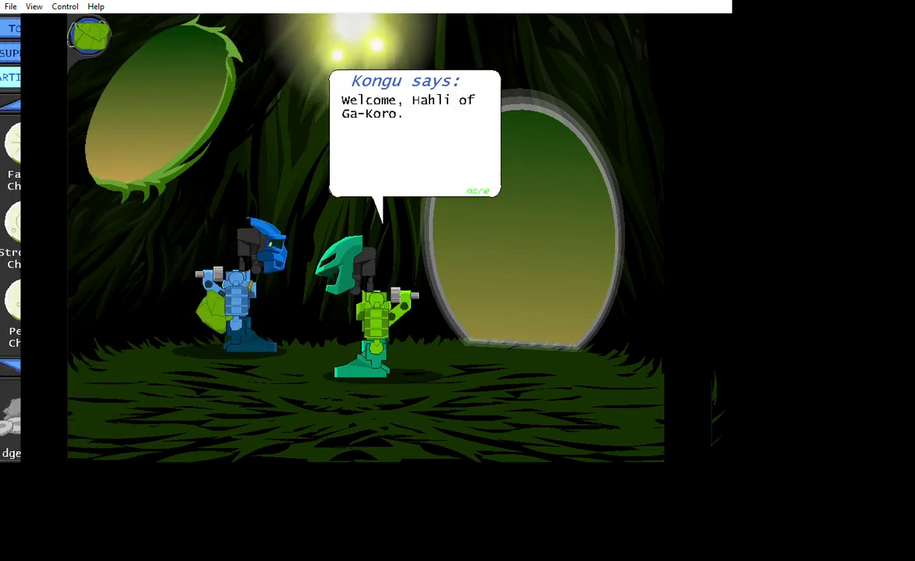
- Ask Kongu 'Who are you?' and 'Gukko pilots?', then say goodbye and leave his hut
key(space)
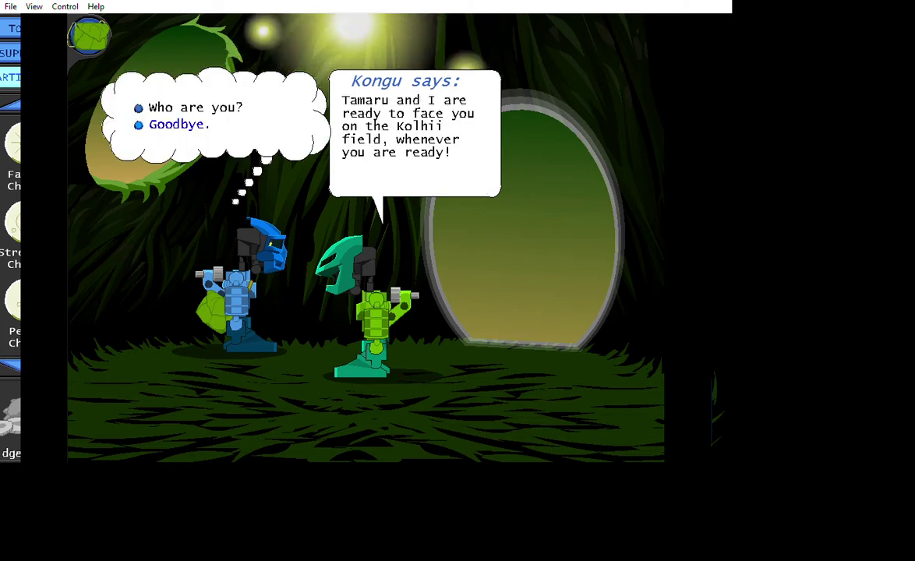
key(space)
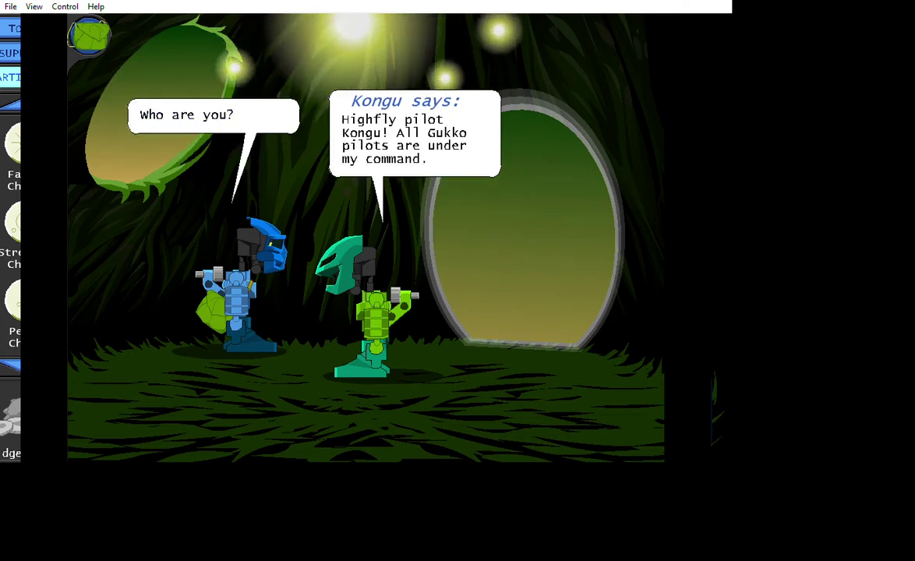
key(space)
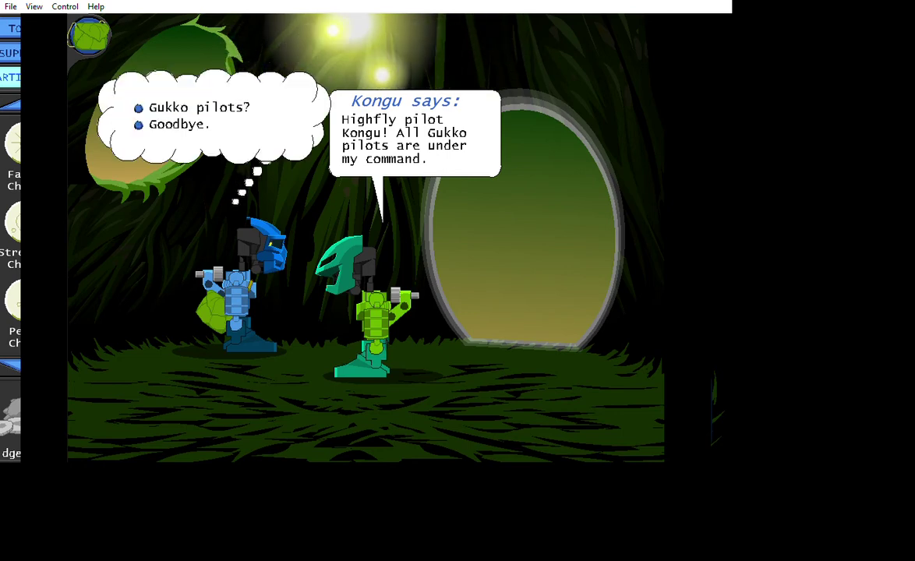
key(space)
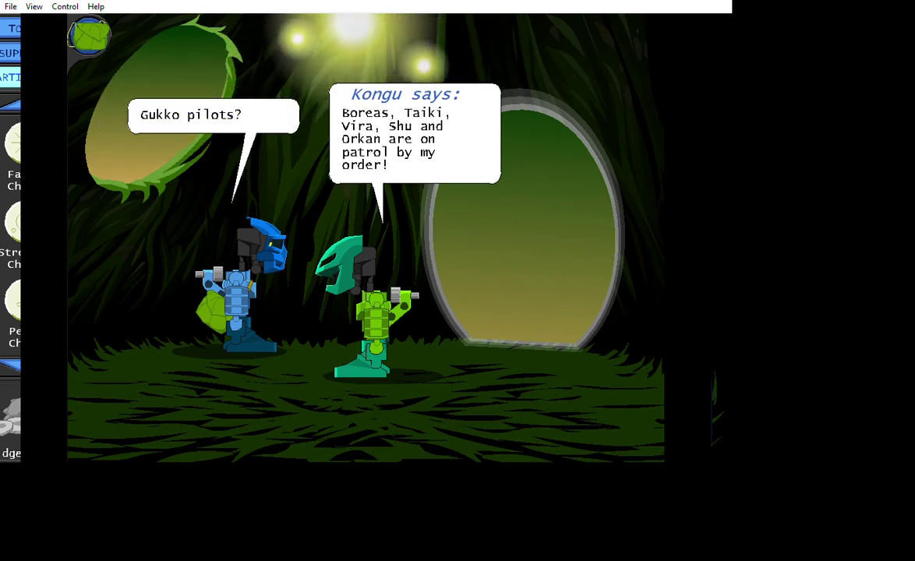
key(space)
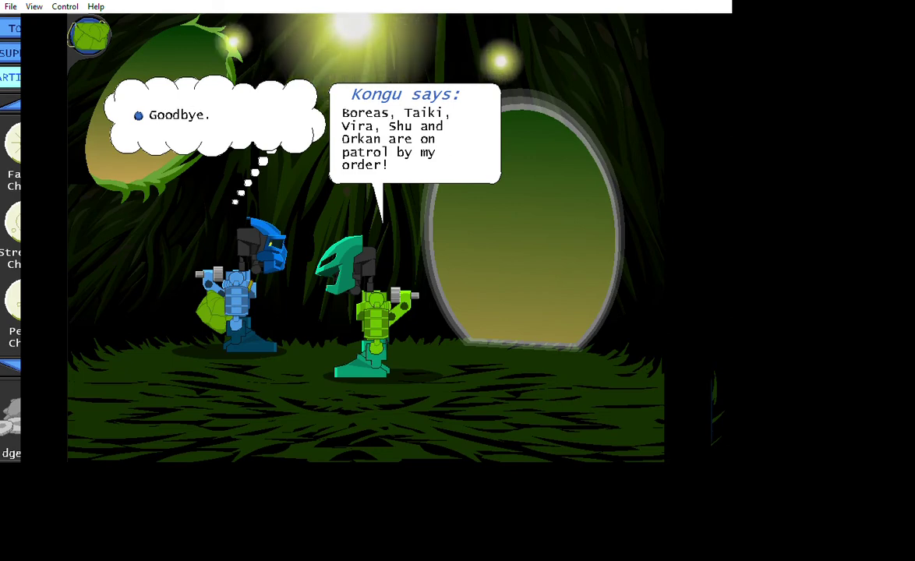
key(space)
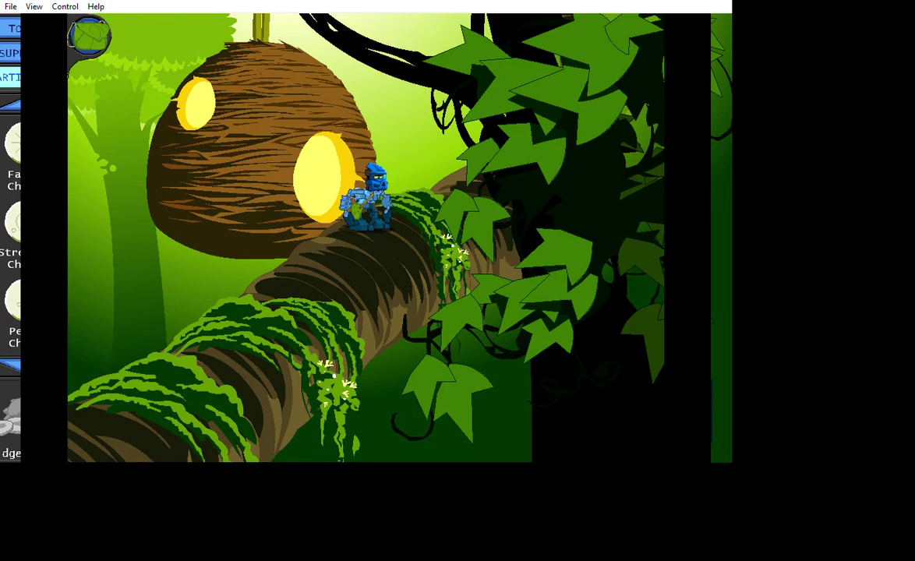
- Walk left down the branch, across the canopy platform and up the sloping branch to Kumo's hut
key(Left)
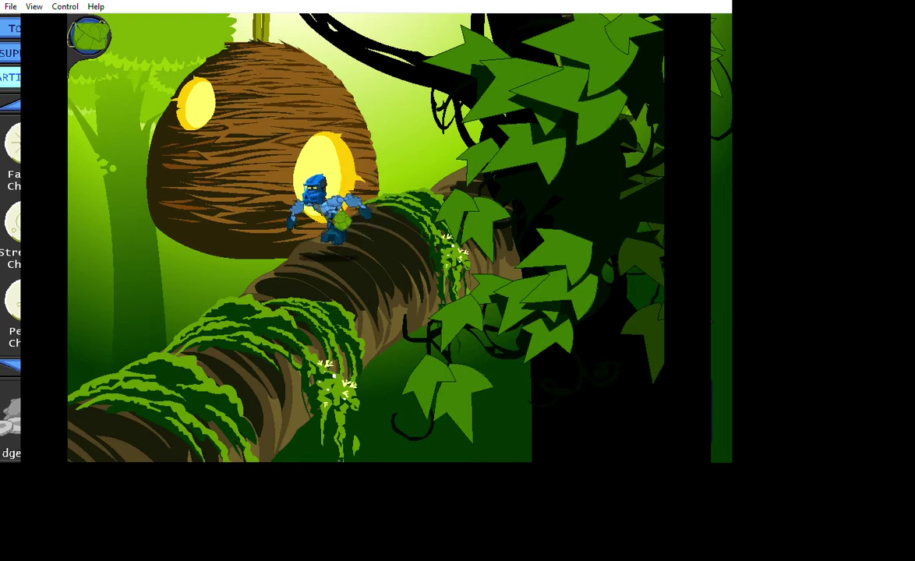
key(Left)
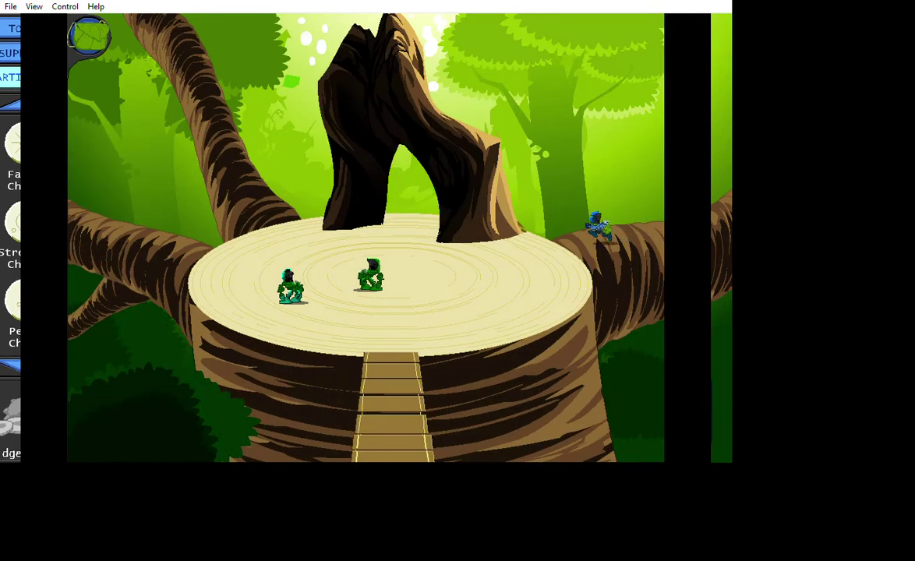
key(Left)
key(Left)
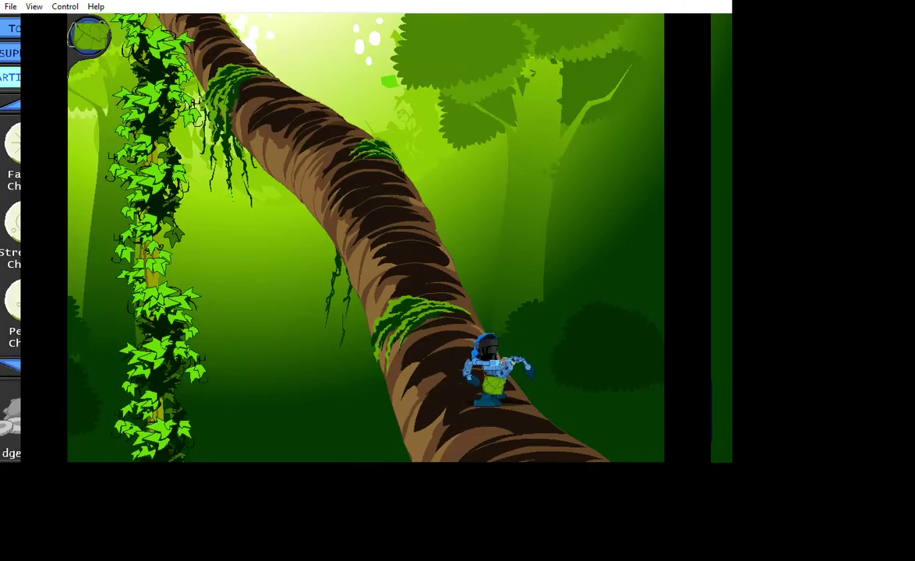
key(Left)
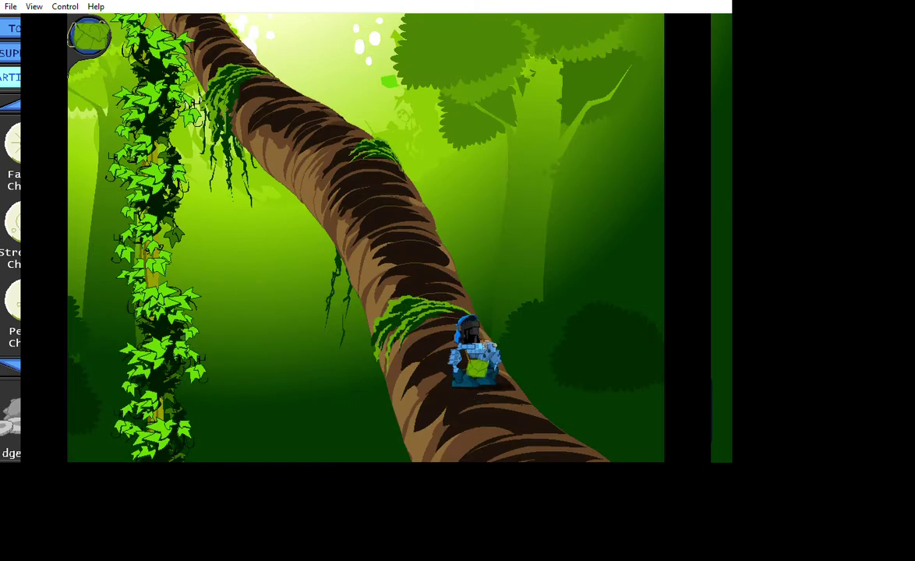
key(Left)
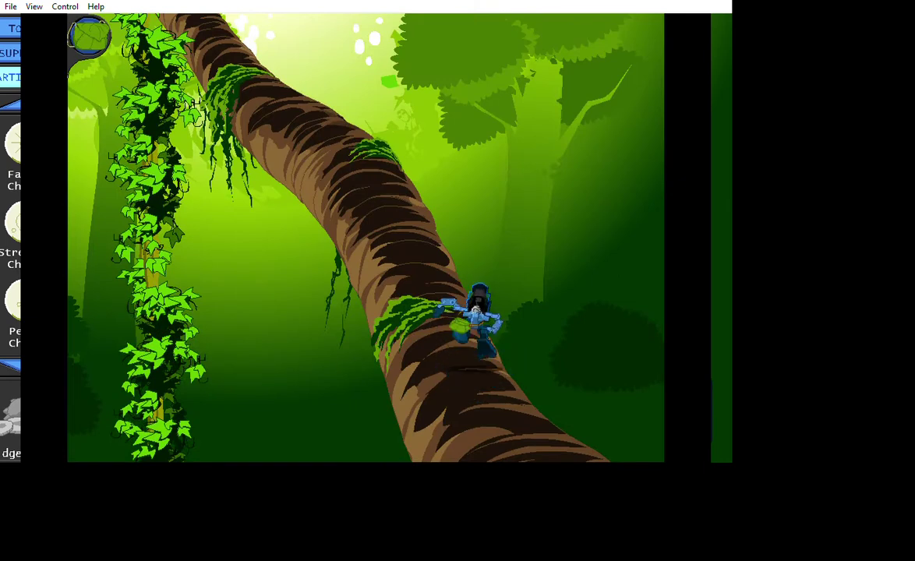
key(Left)
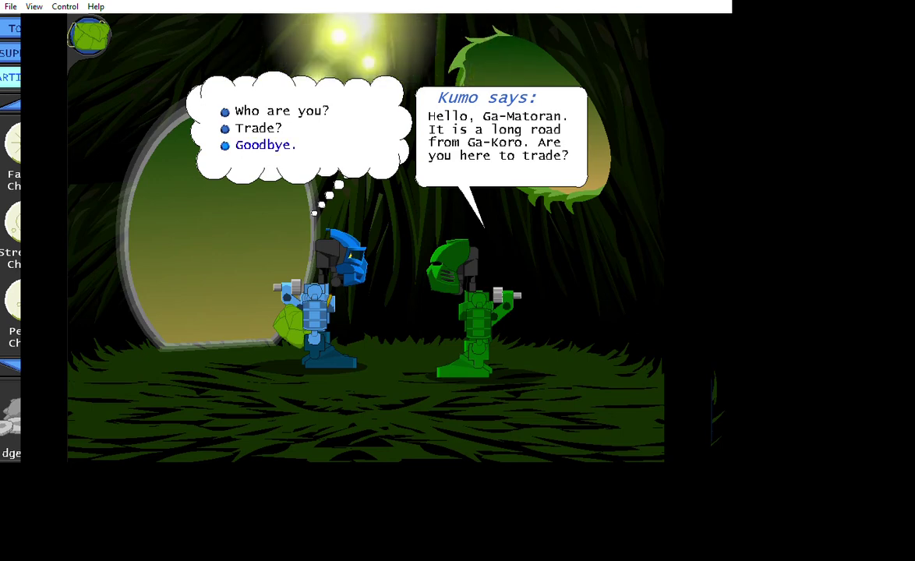
- Ask Kumo 'Trade?', give 5 Bamboo for a Throwing Disc, then say 'Goodbye.'
click(258, 128)
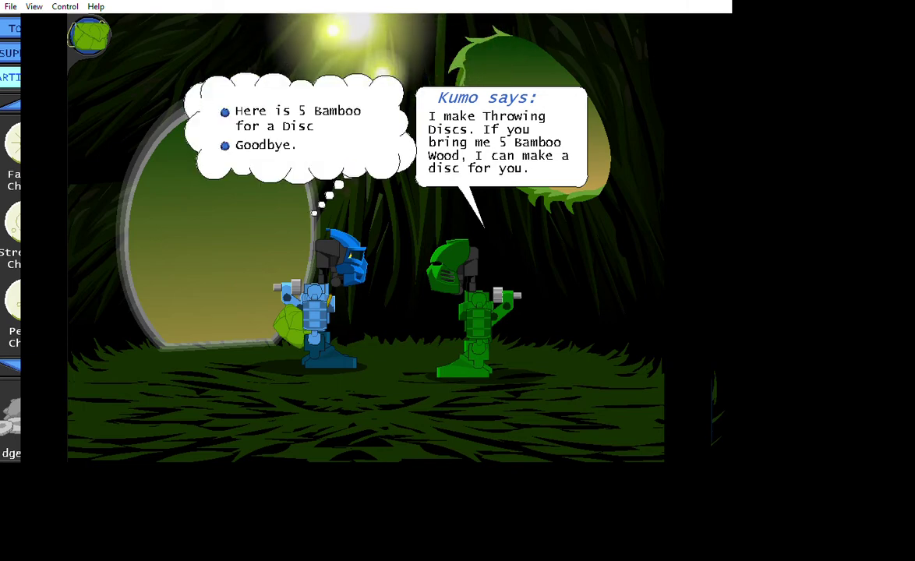
click(288, 116)
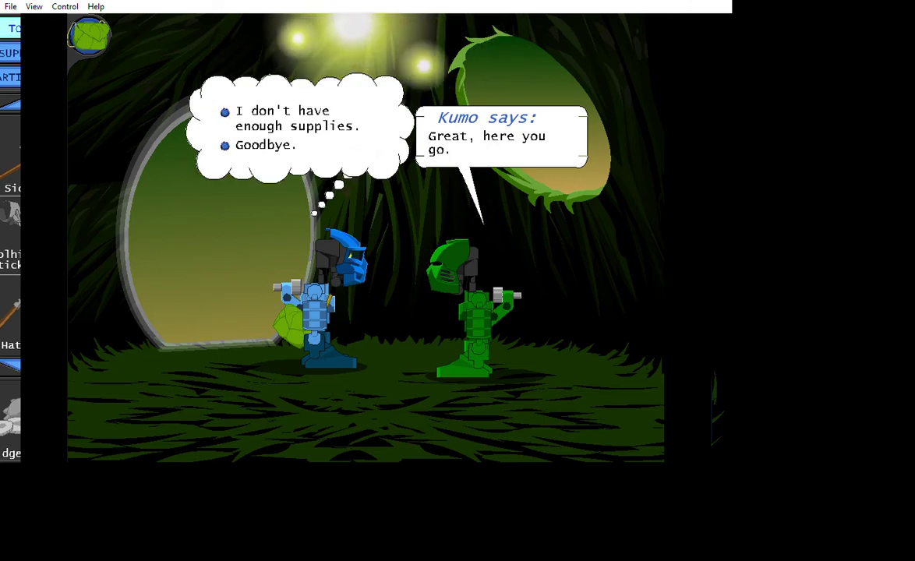
click(265, 145)
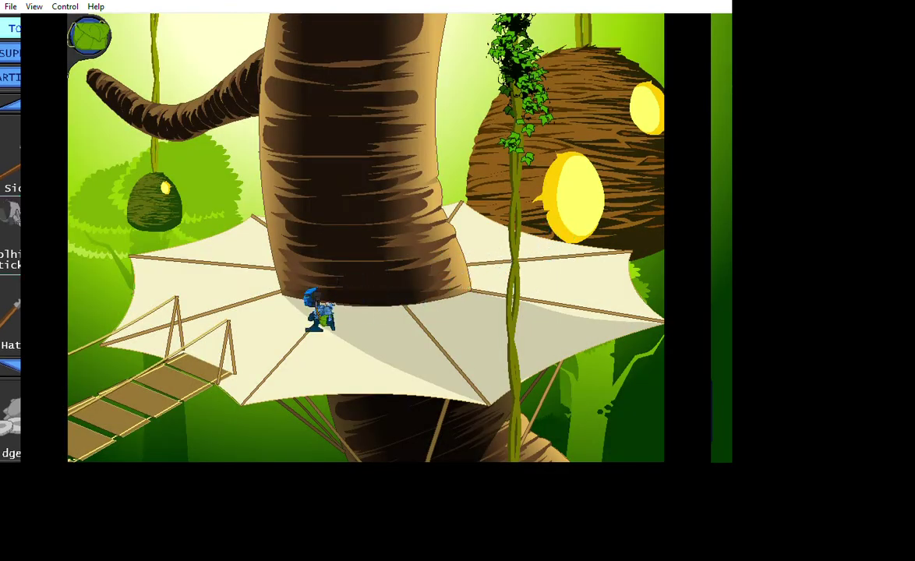
- Walk toward the rope bridge that leads to Tamaru's platform
click(117, 386)
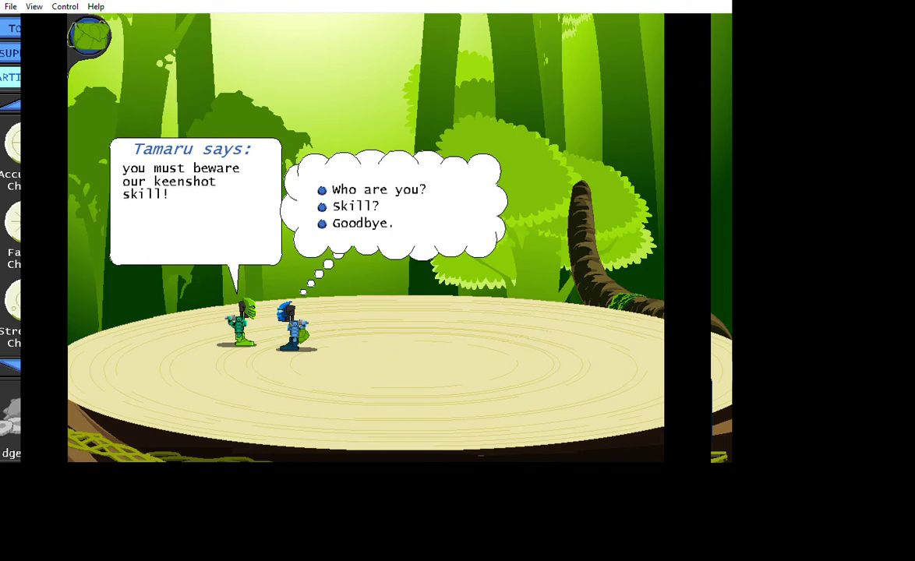
- Ask Tamaru about skill and choose to train in Accuracy
click(354, 206)
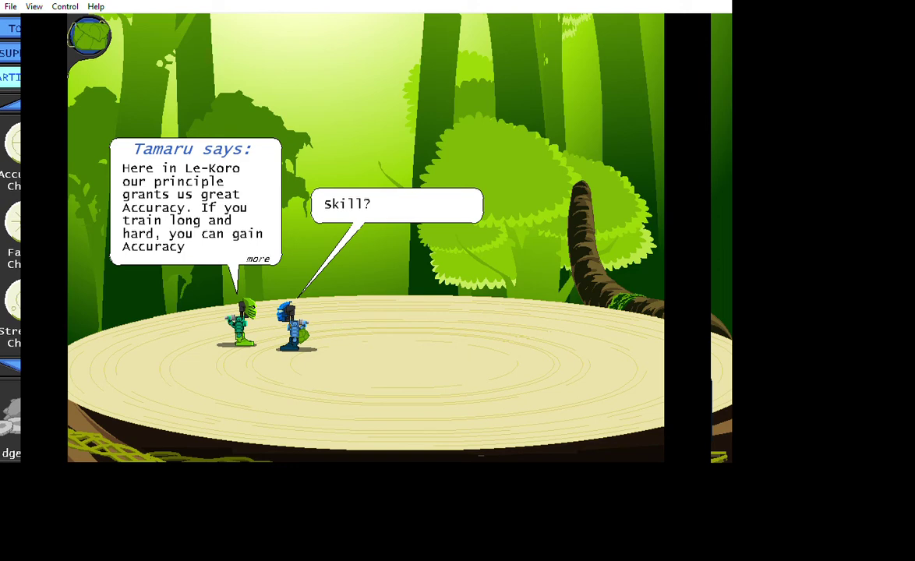
click(257, 259)
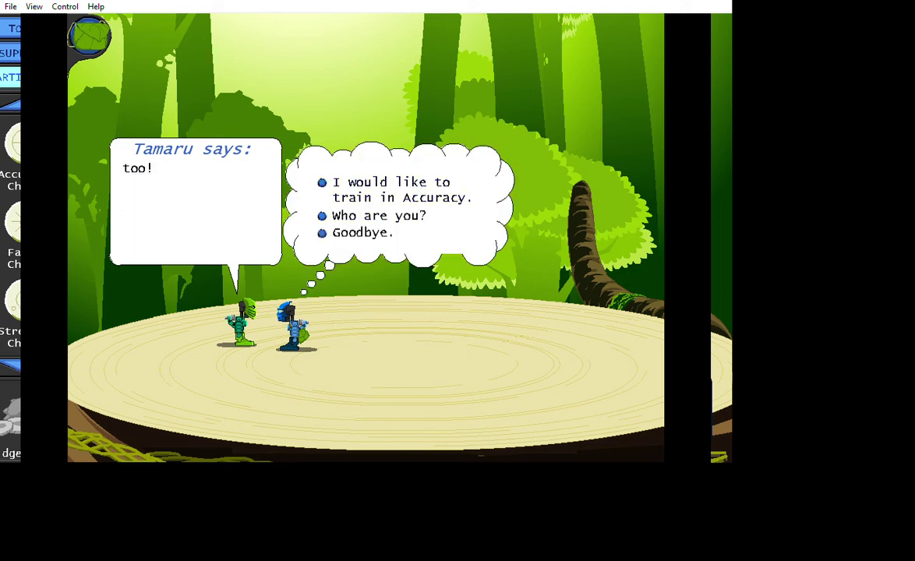
click(389, 189)
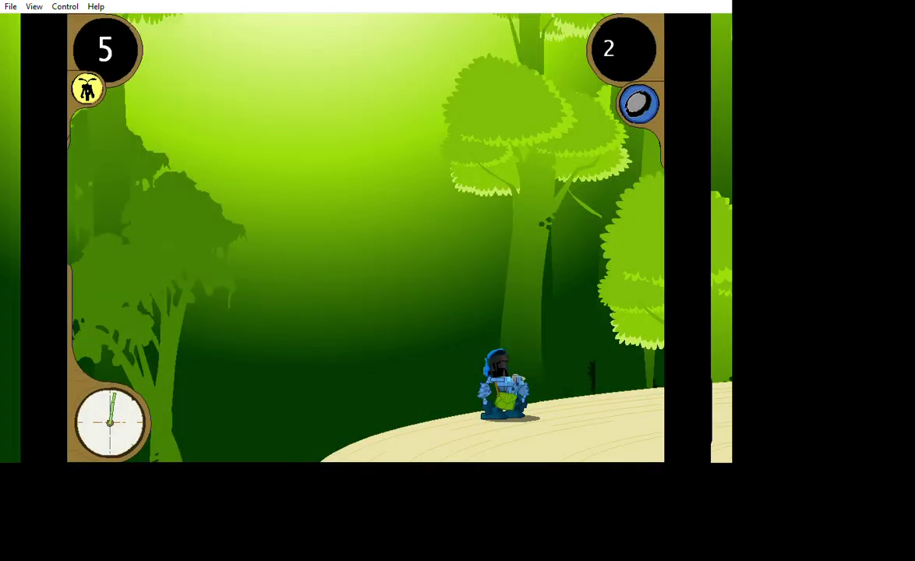
- Throw discs at the descending enemies in the Accuracy minigame
key(space)
key(space)
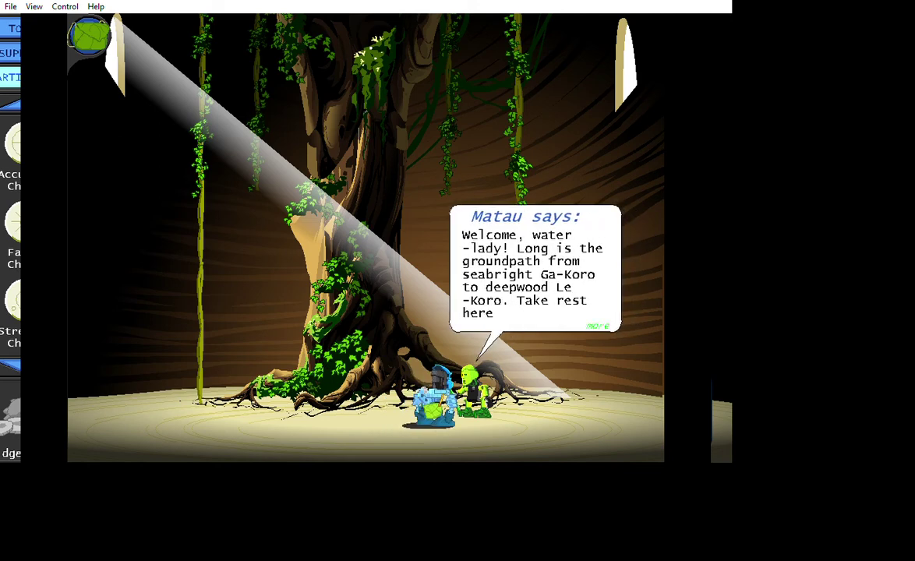
- Finish Matau's Kolhii Tree speech, then leave the conversation and walk toward the tree
click(598, 326)
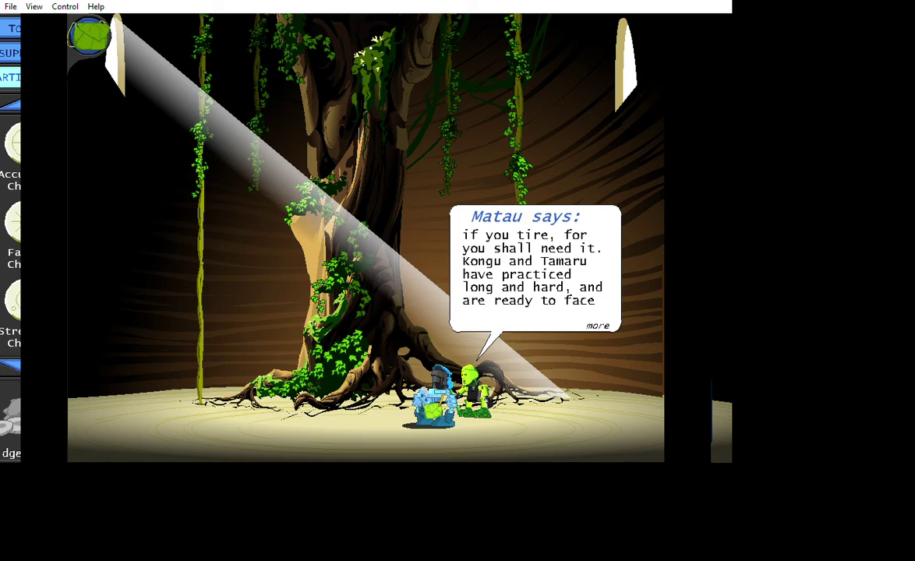
click(598, 325)
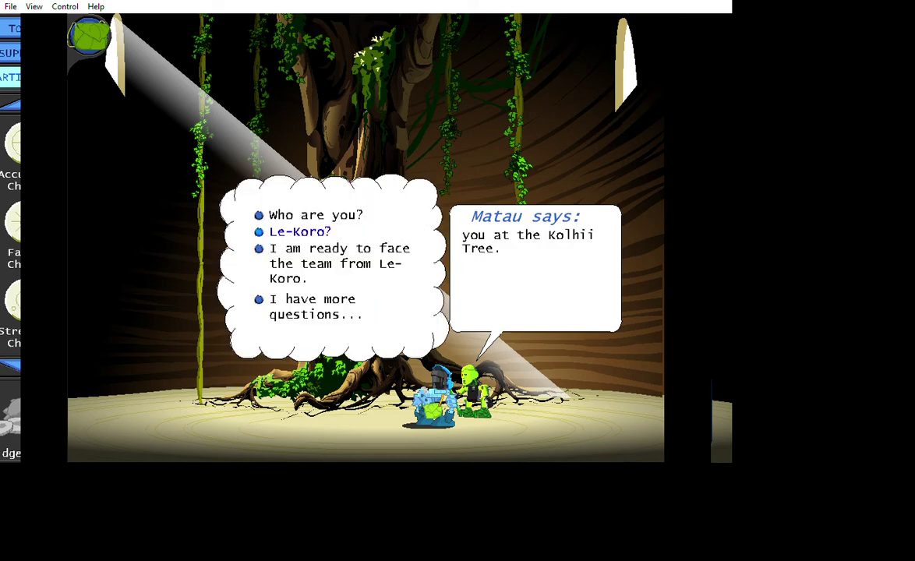
click(243, 393)
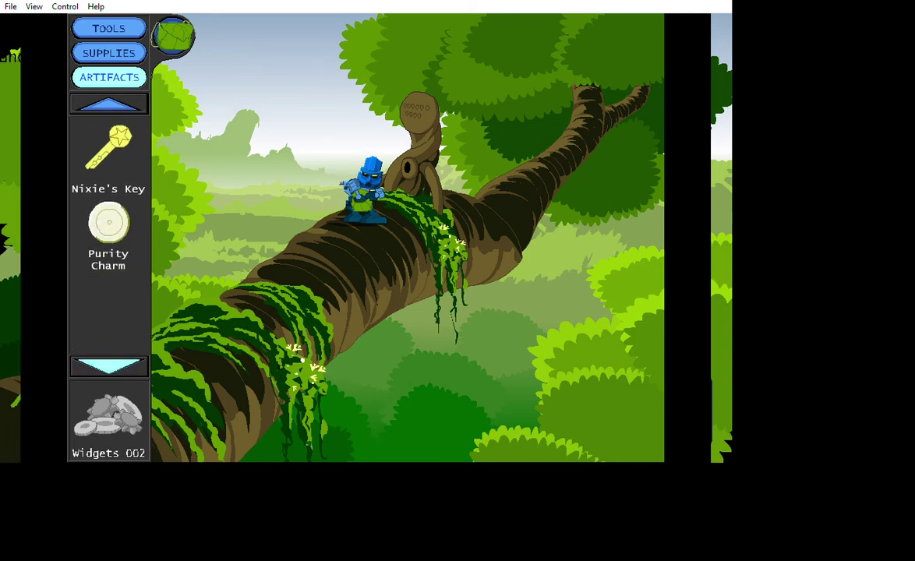
- Use the Purity Charm from Artifacts on the tree post to reveal the glyph tablet
click(108, 225)
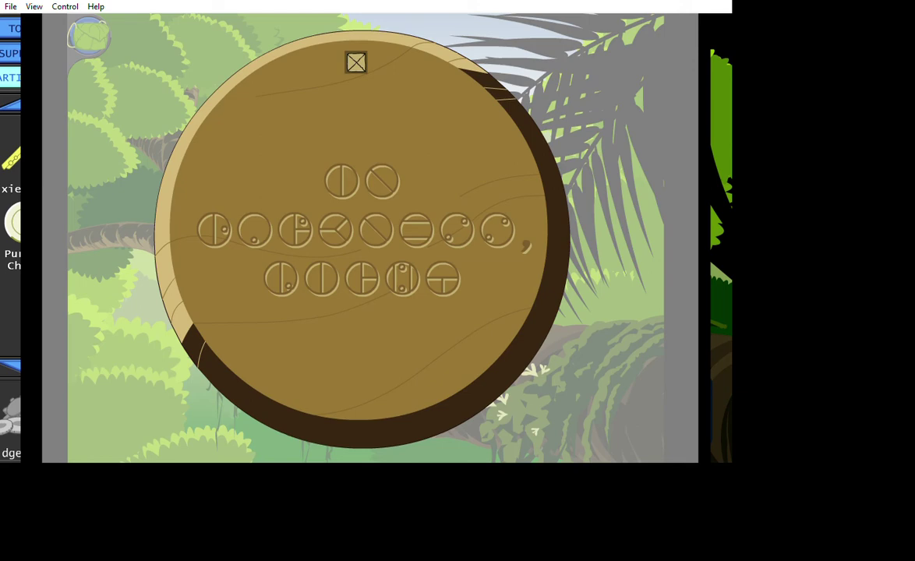
- Close the glyph tablet and scroll through the collected charms
click(356, 62)
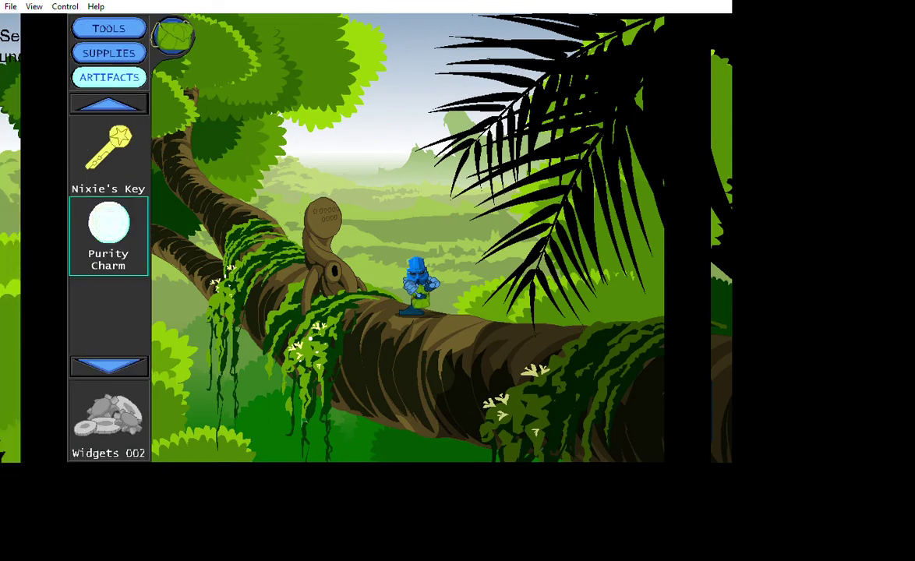
click(108, 366)
click(108, 102)
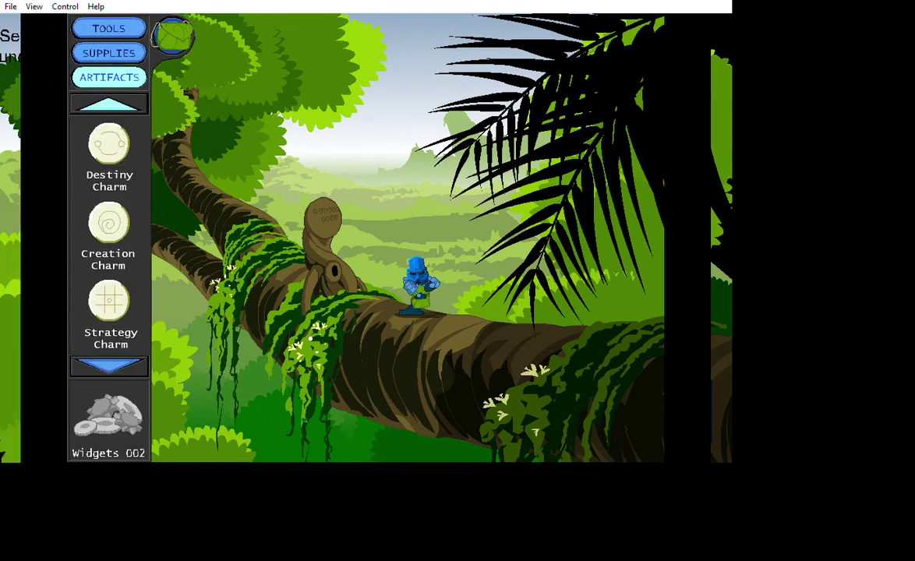
click(108, 102)
click(108, 102)
click(109, 102)
click(108, 236)
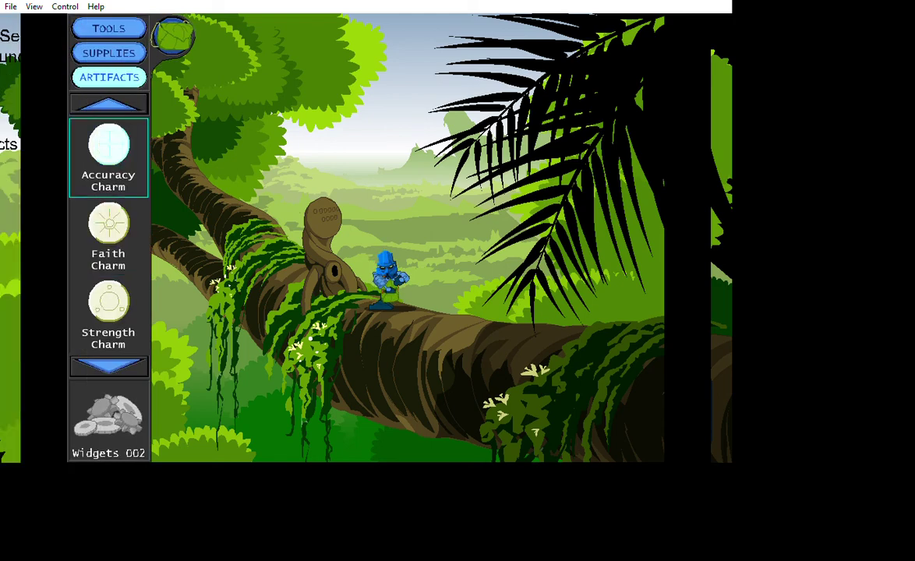
- Review the Supplies, including the Bamboo, and the Tools, then run right off the branch
click(108, 53)
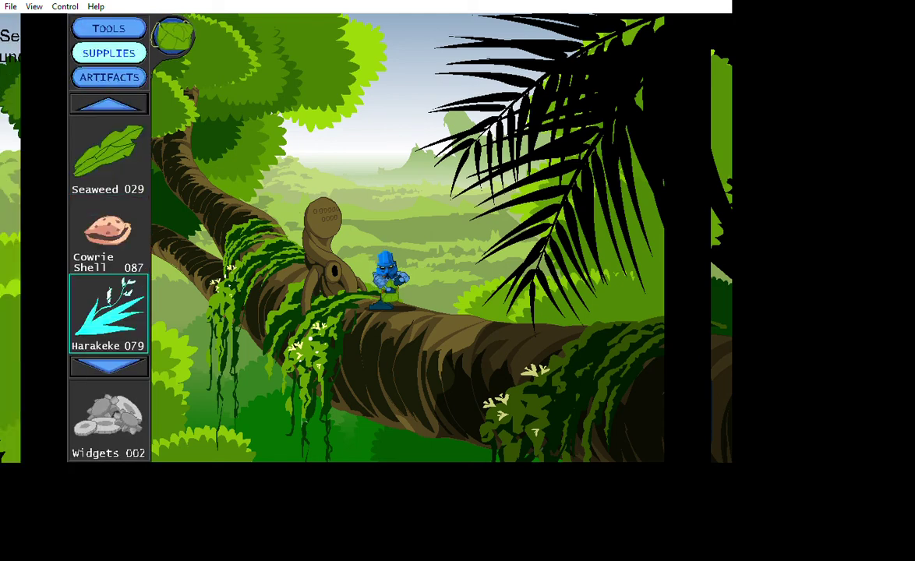
click(109, 102)
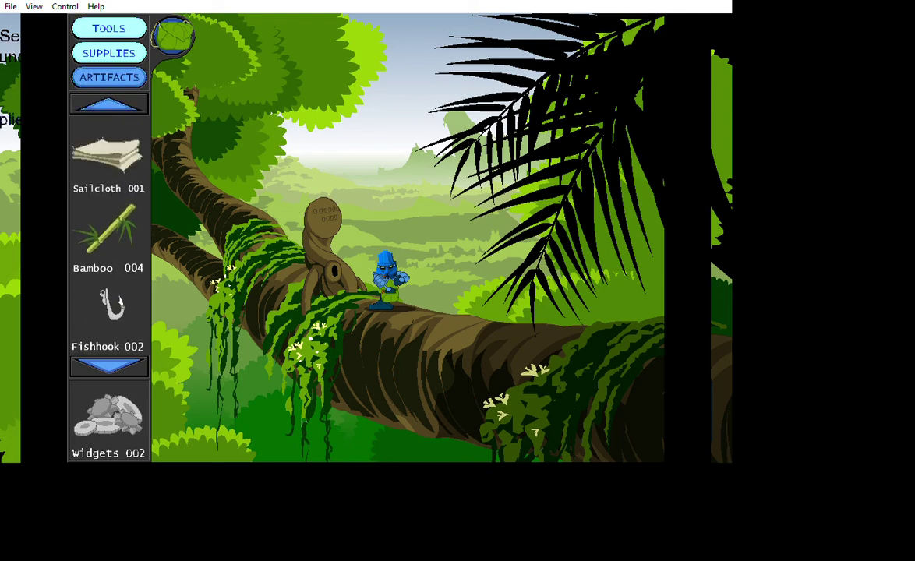
click(108, 28)
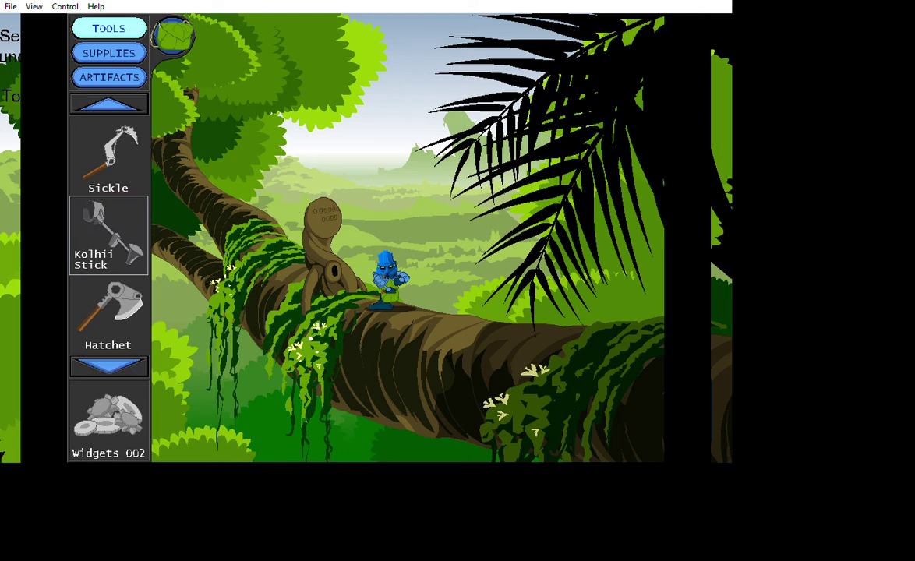
click(581, 312)
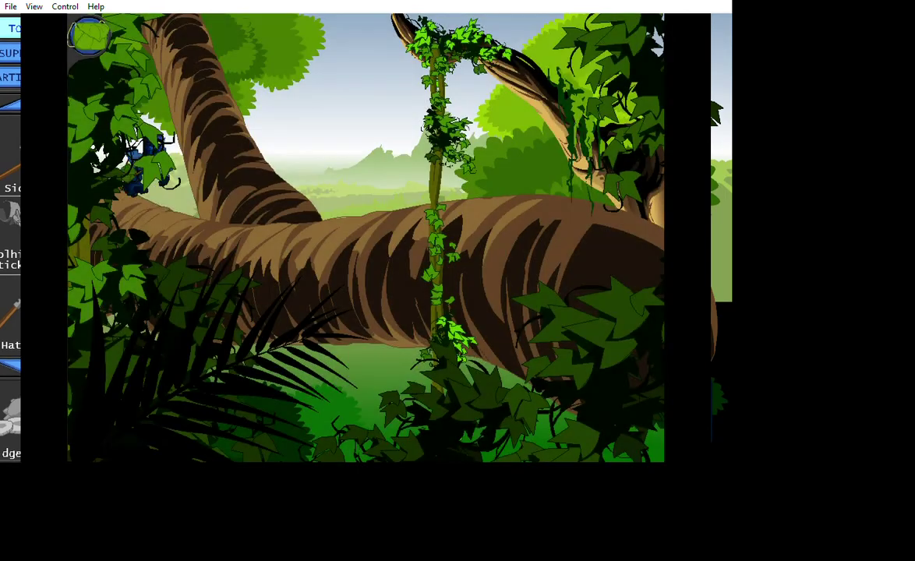
- Walk right along the branch and climb down the vine toward the grasslands
click(335, 203)
click(437, 351)
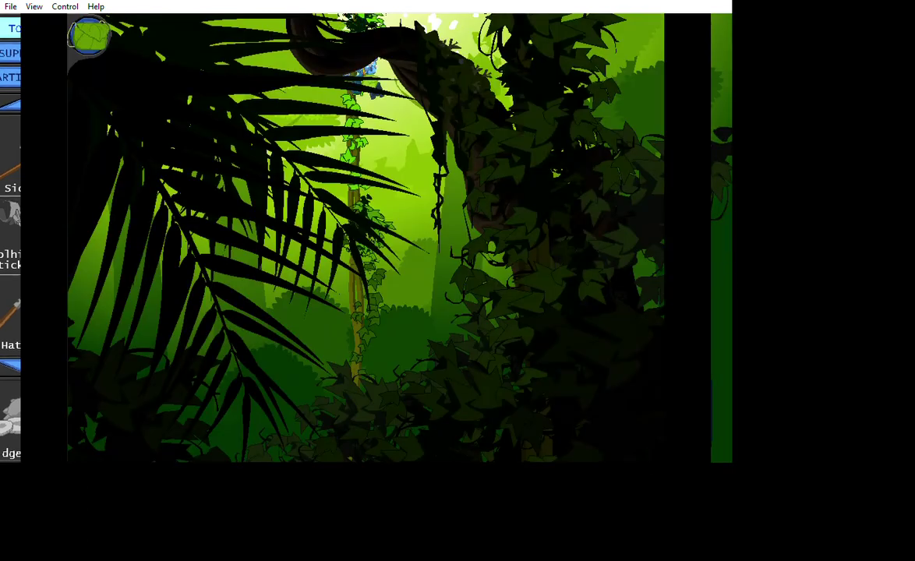
click(358, 343)
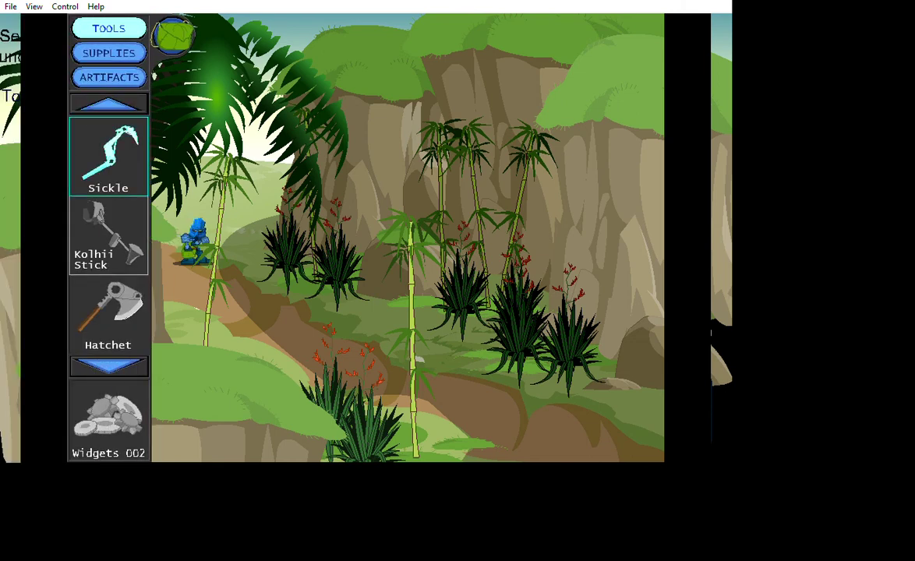
- Equip the Sickle from the Tools panel
click(109, 312)
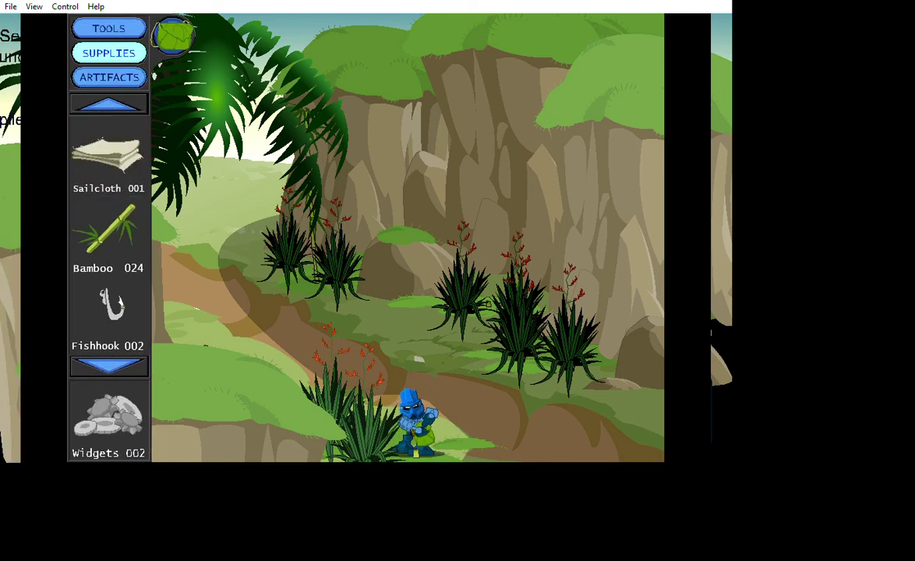
click(108, 28)
click(109, 156)
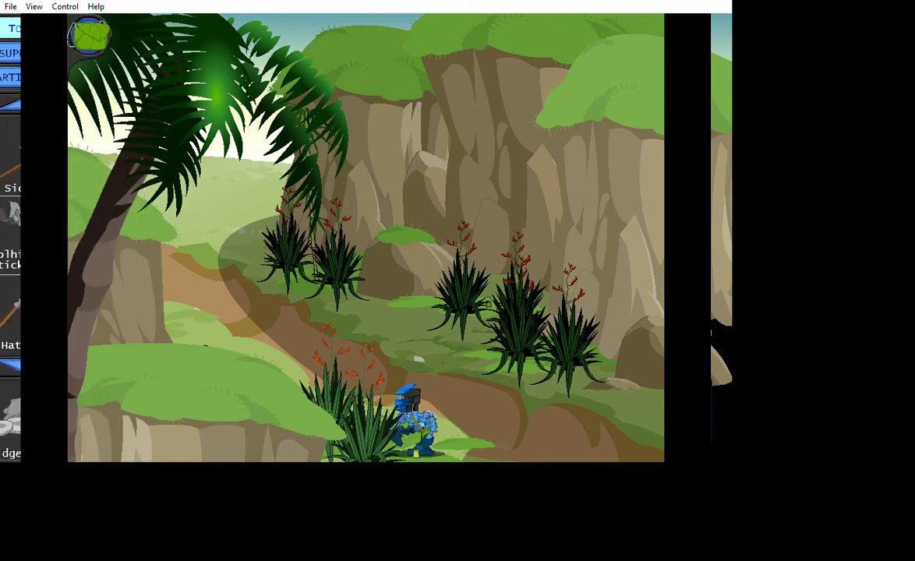
- Walk to the red-flowered bushes and the lower bush, then exit at the lower right
click(545, 351)
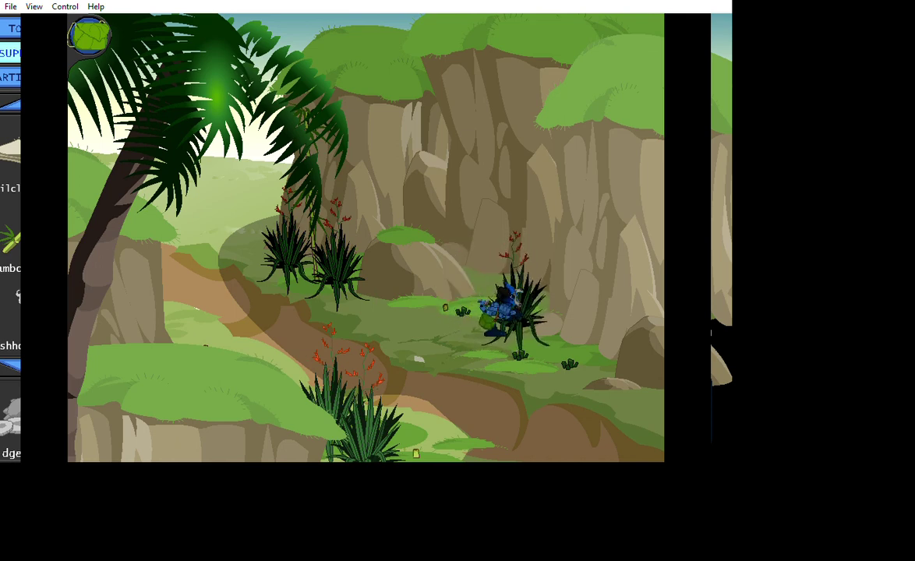
click(382, 401)
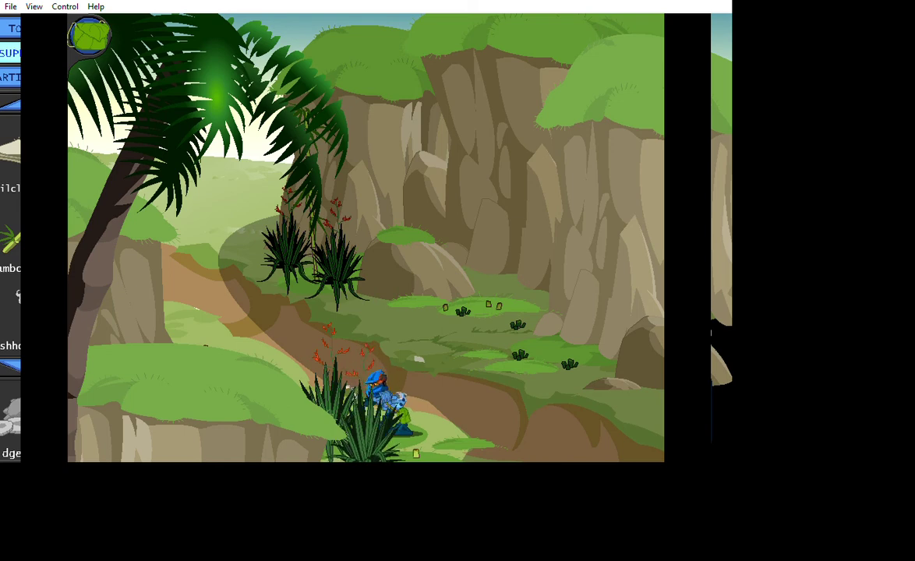
click(624, 390)
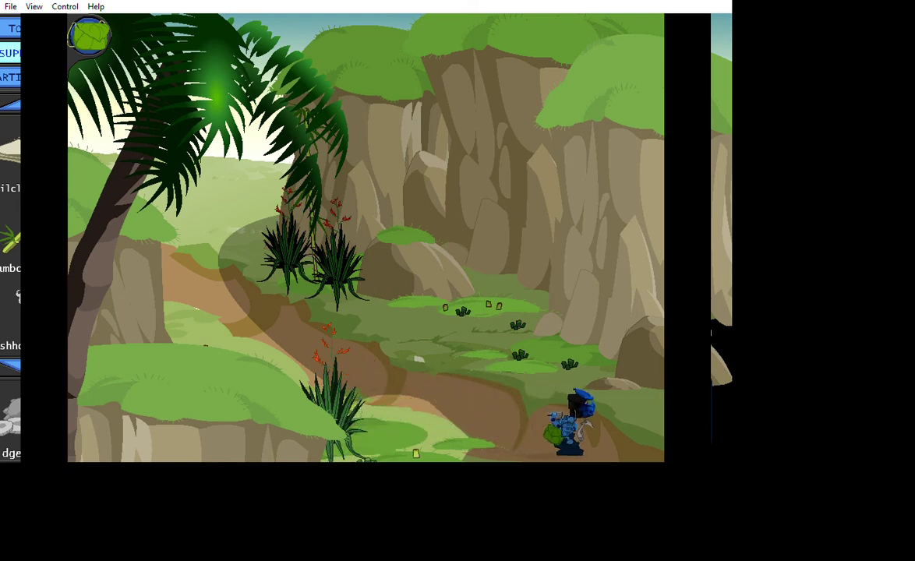
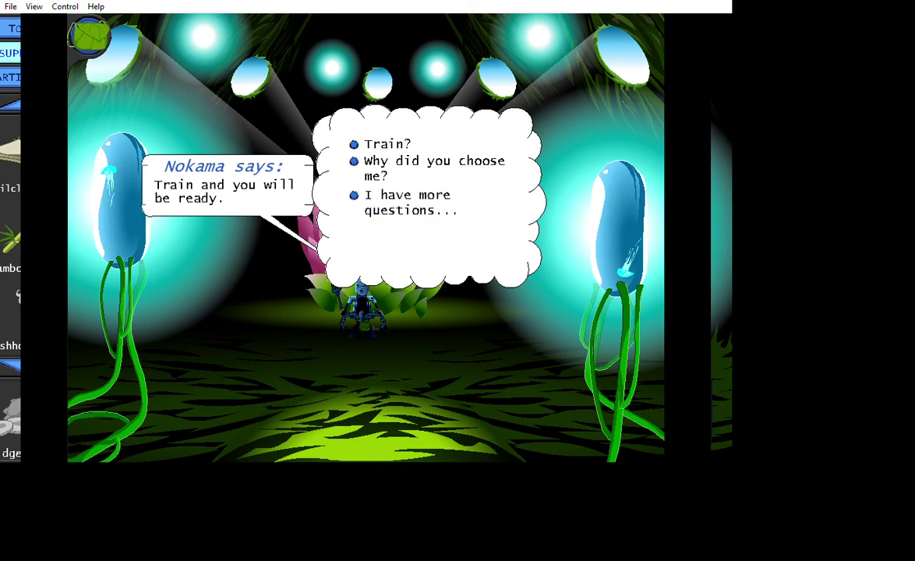
- Ask Nokama about training, end the conversation, and walk out of her chamber
click(388, 144)
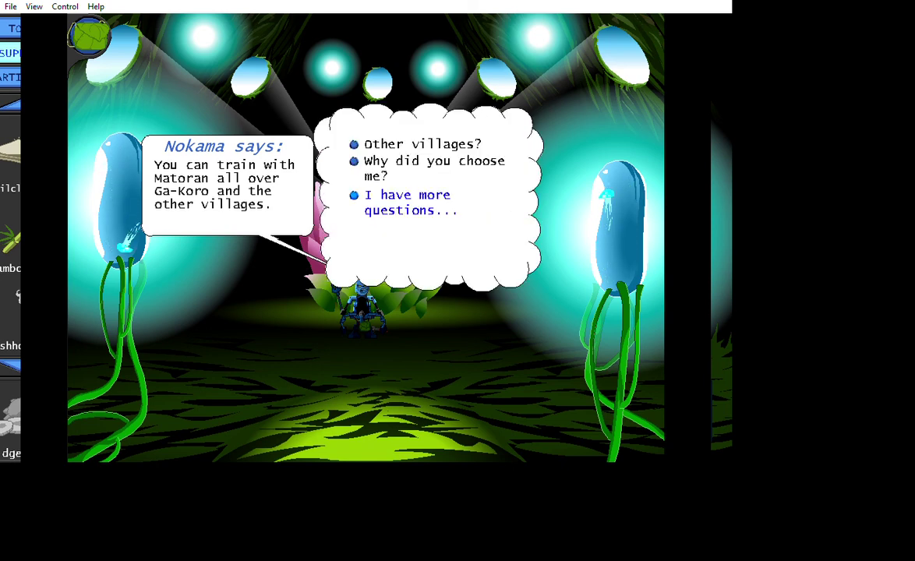
key(Escape)
key(Down)
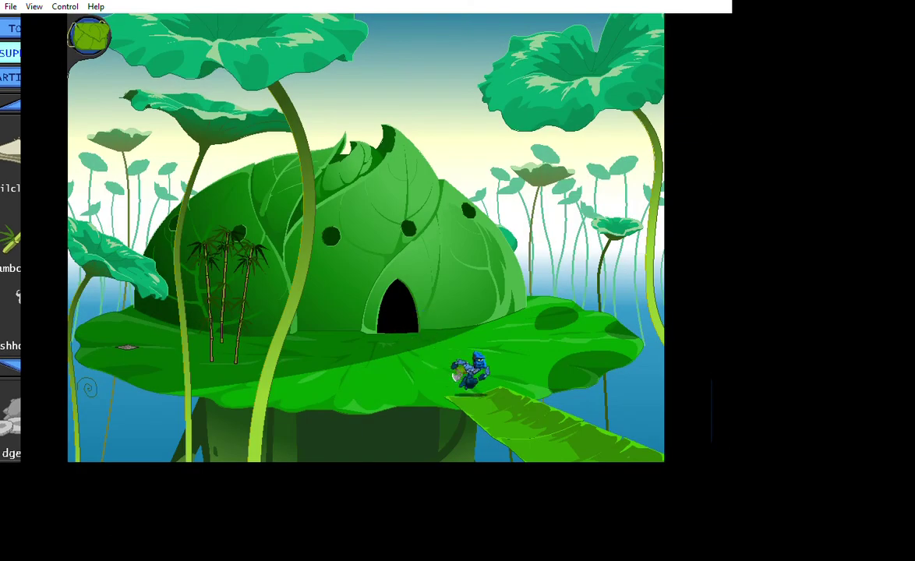
- Walk down Ga-Koro's leaf path through the village square and exit off its left edge
key(Right)
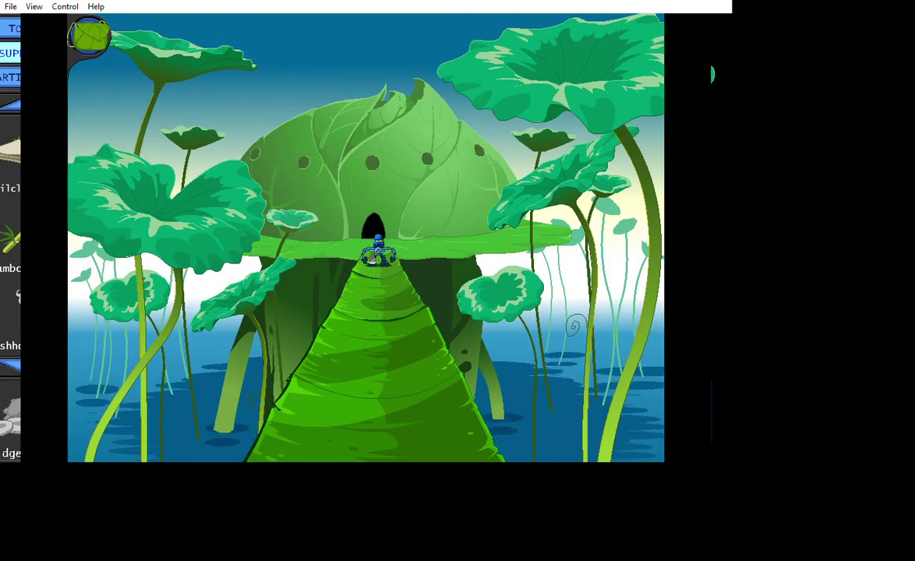
key(Down)
key(Down)
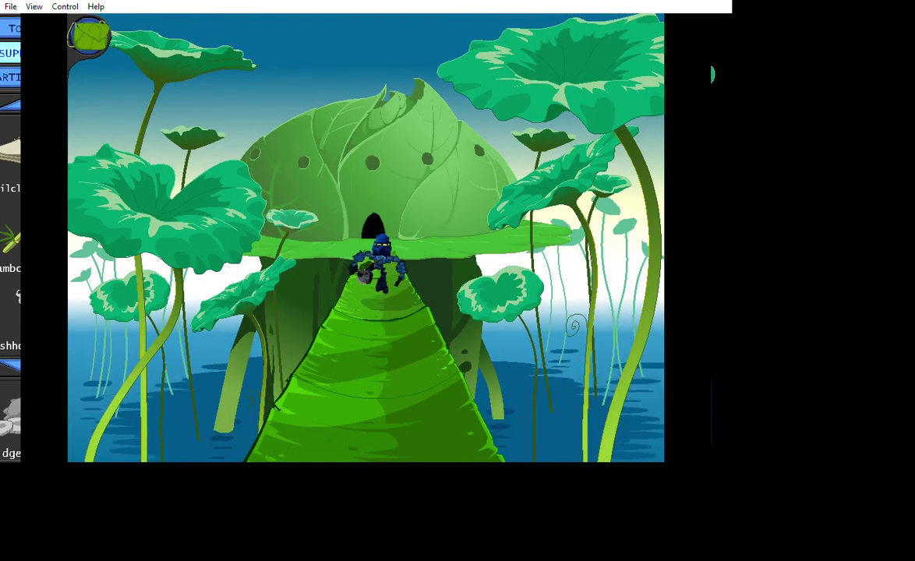
key(Down)
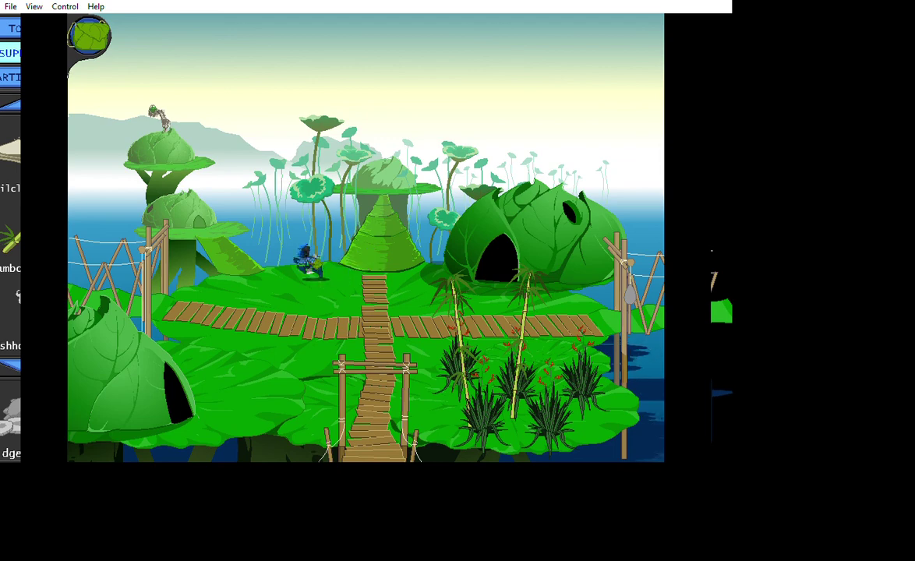
key(Left)
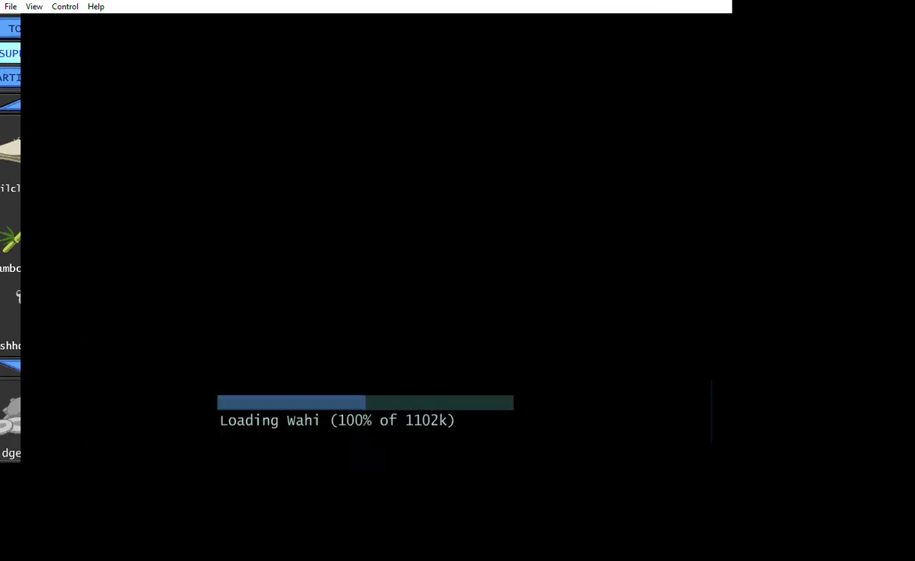